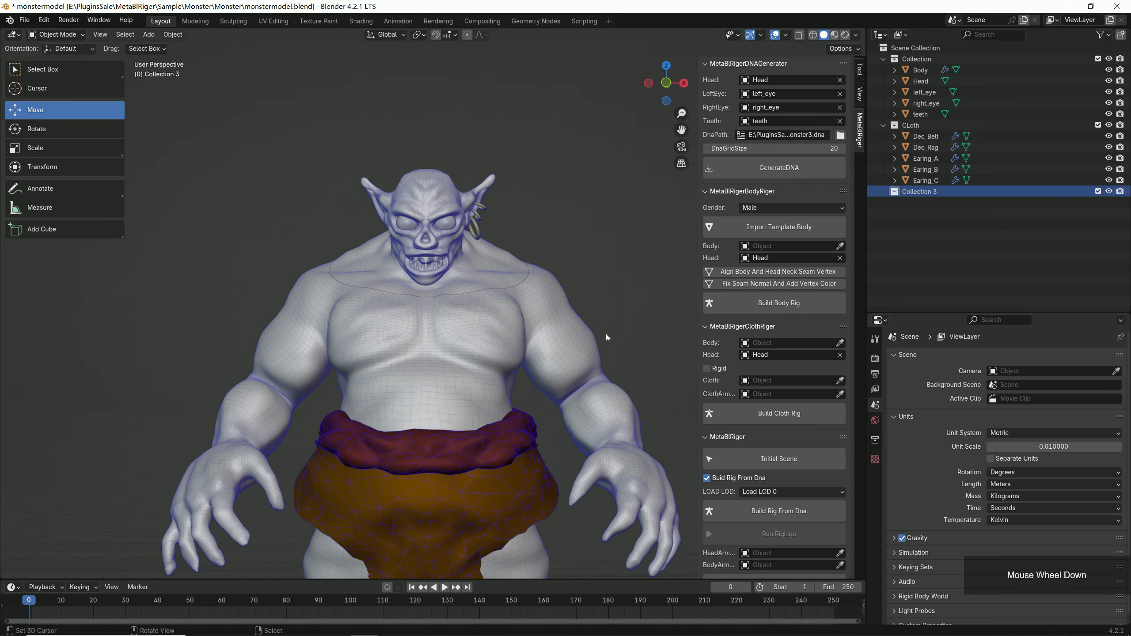
# Build the head rig from the generated DNA file in the Monster sample's OutputDna folder, with LOD 0 loaded.
pyautogui.keyDown('shift'); pyautogui.moveTo(604, 324); pyautogui.dragTo(598, 193, button='middle'); pyautogui.keyUp('shift')
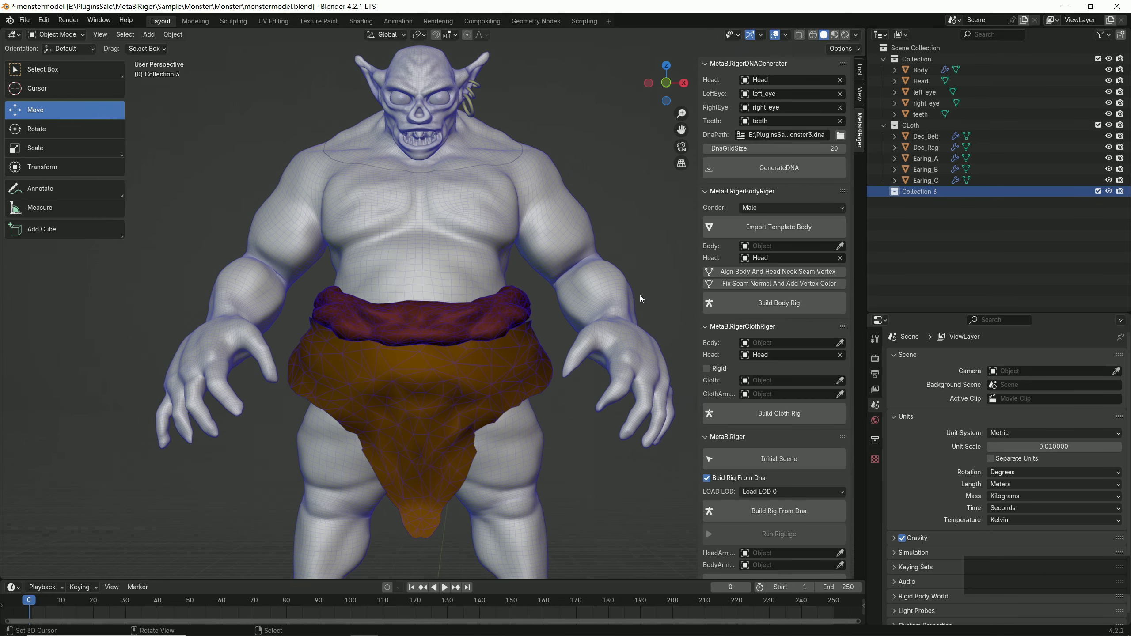
pyautogui.click(783, 517)
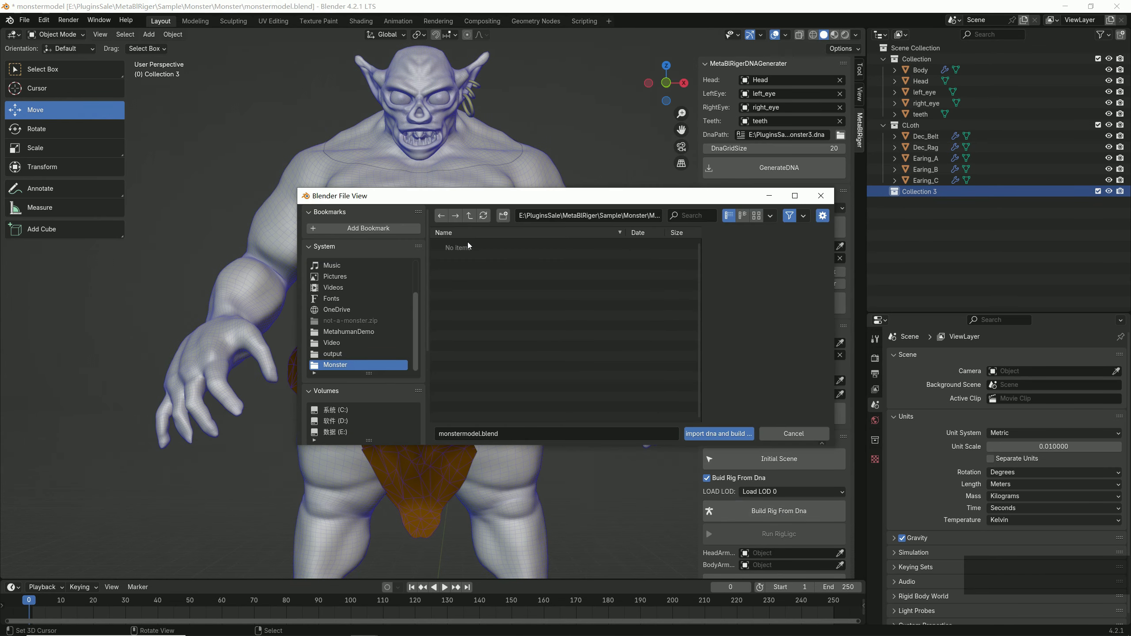
pyautogui.click(470, 215)
pyautogui.doubleClick(484, 256)
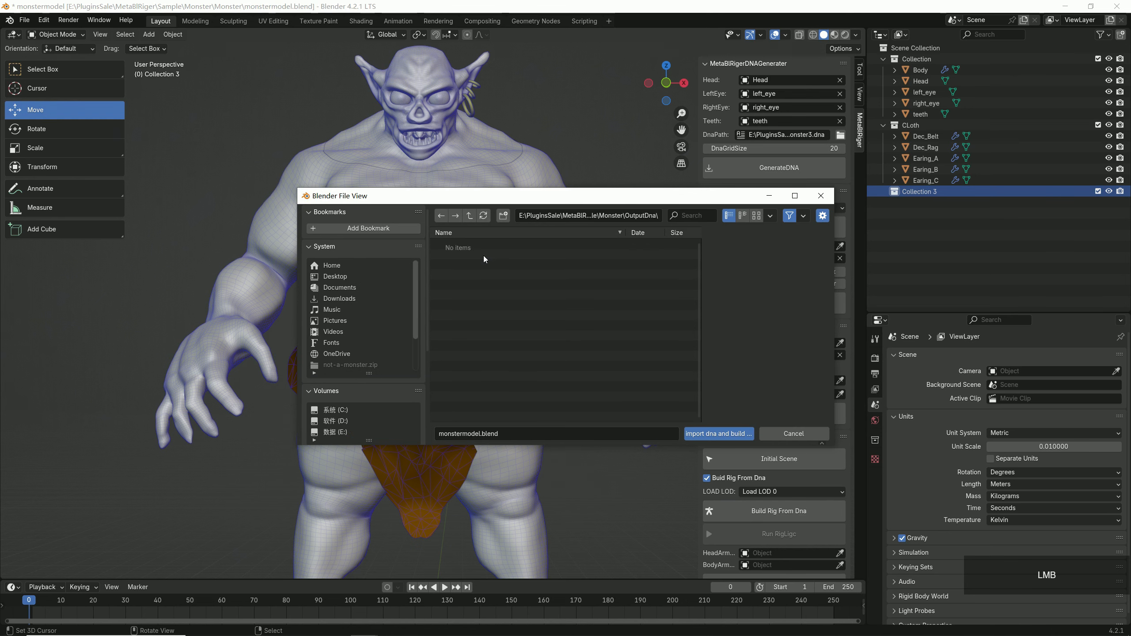
pyautogui.click(492, 264)
pyautogui.click(716, 433)
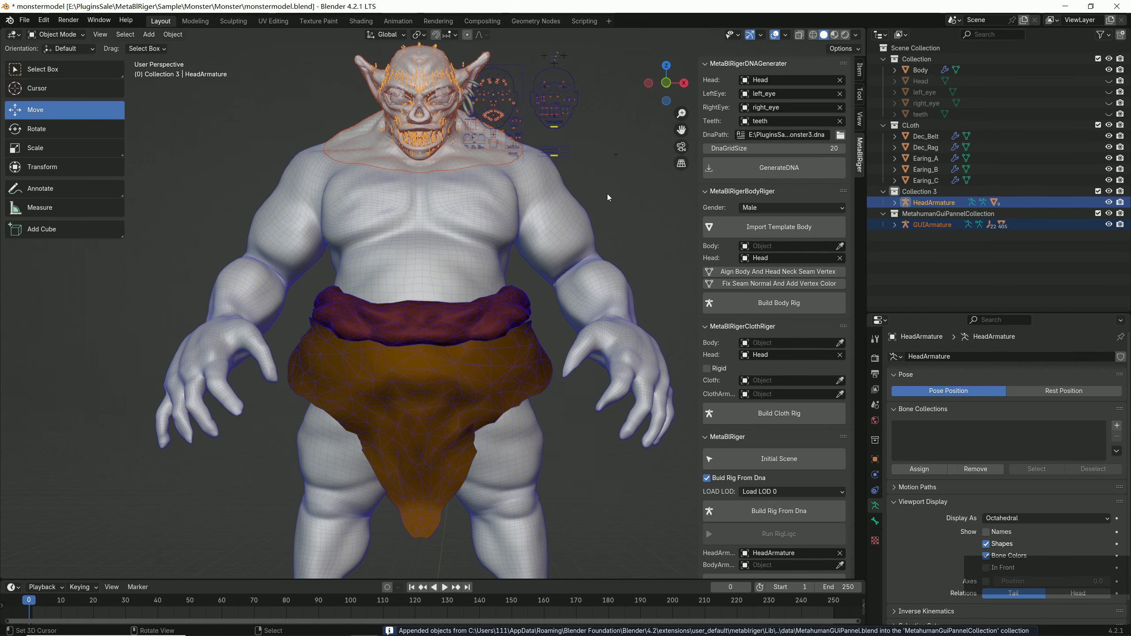
# Delete the cartilage, eyeEdge, eyelashes, eyeshell and saliva lod0 meshes from the HeadArmature.
pyautogui.click(609, 181)
pyautogui.scroll(6, 616, 183)
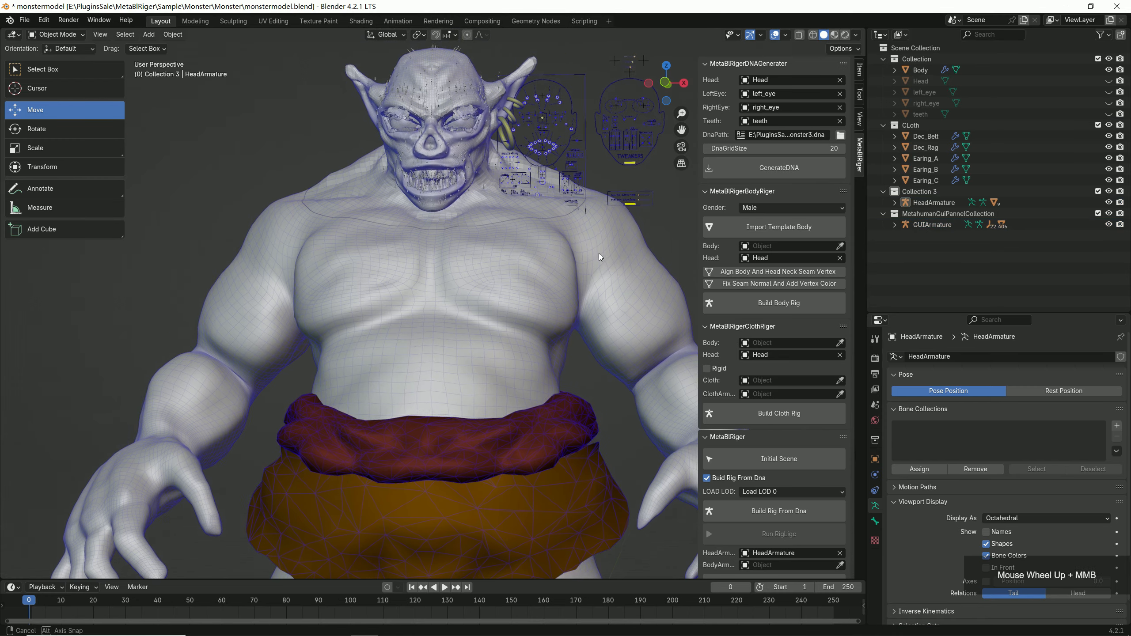
pyautogui.scroll(2, 495, 200)
pyautogui.keyDown('shift'); pyautogui.moveTo(495, 200); pyautogui.dragTo(500, 325, button='middle'); pyautogui.keyUp('shift')
pyautogui.scroll(2, 500, 325)
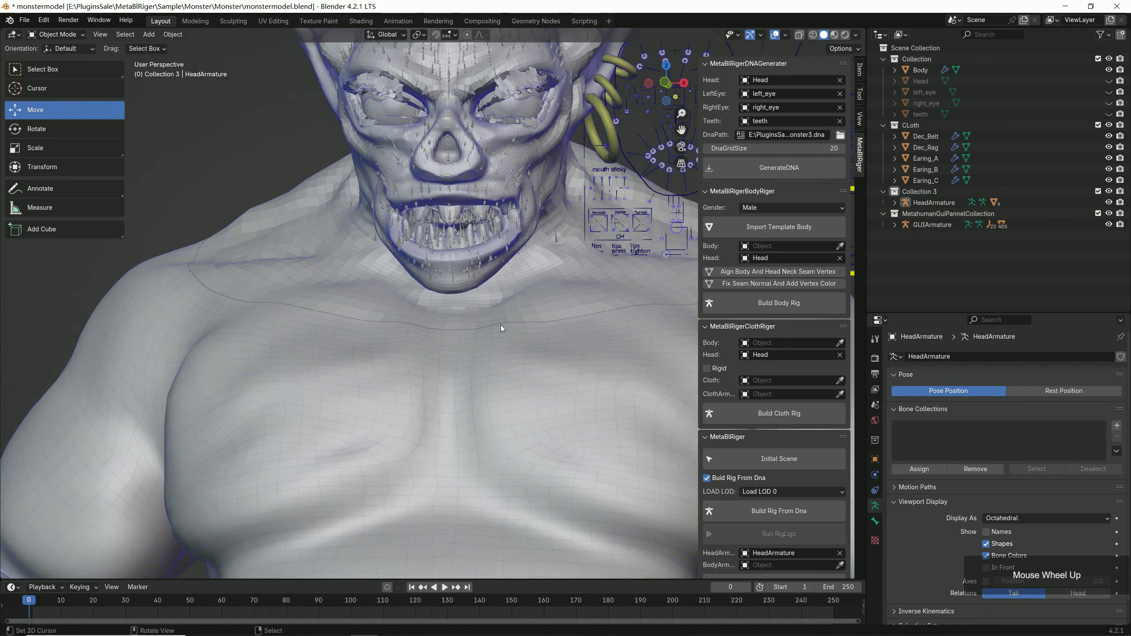
pyautogui.keyDown('shift'); pyautogui.moveTo(505, 268); pyautogui.dragTo(511, 362, button='middle'); pyautogui.keyUp('shift')
pyautogui.rightClick(515, 131)
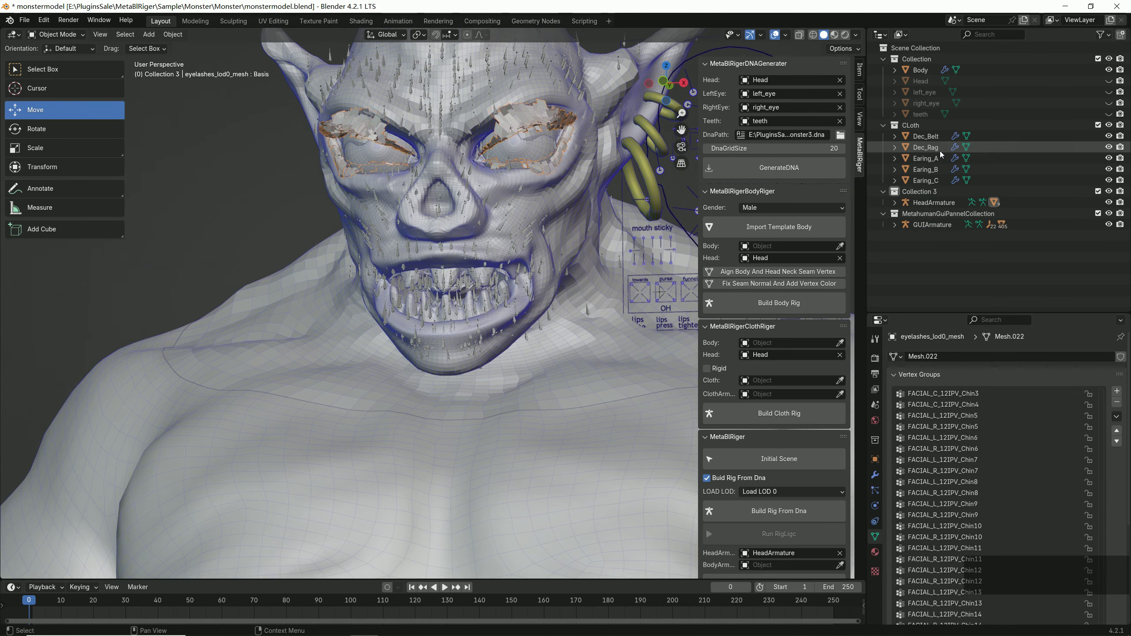
pyautogui.click(895, 203)
pyautogui.click(948, 236)
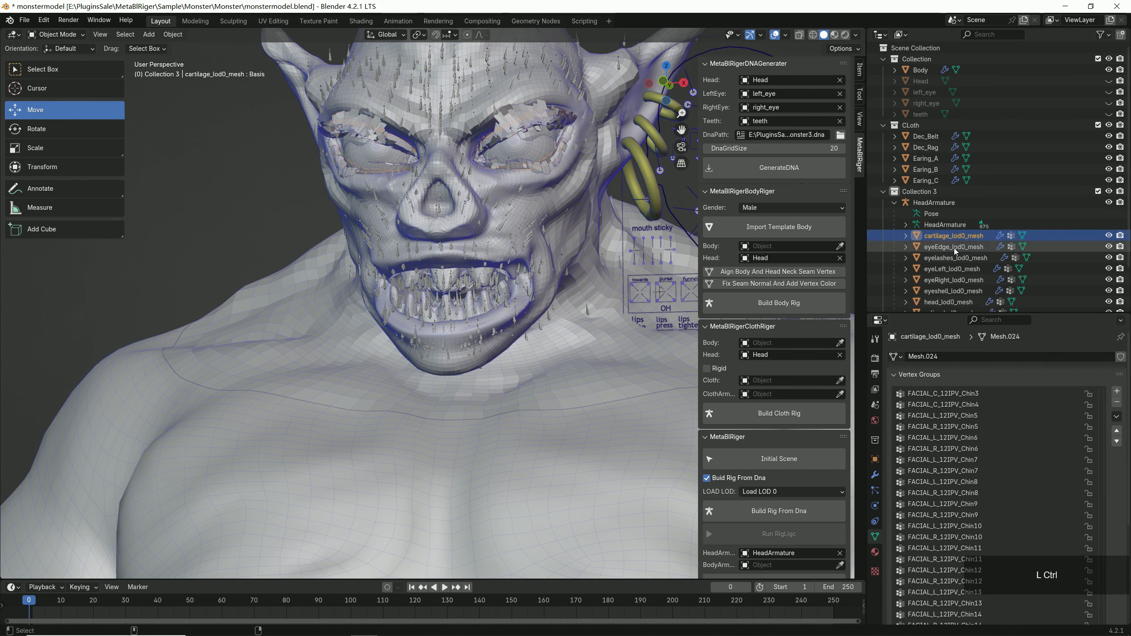
pyautogui.keyDown('ctrl'); pyautogui.click(955, 248); pyautogui.keyUp('ctrl')
pyautogui.keyDown('ctrl'); pyautogui.click(953, 258); pyautogui.keyUp('ctrl')
pyautogui.scroll(-2, 974, 269)
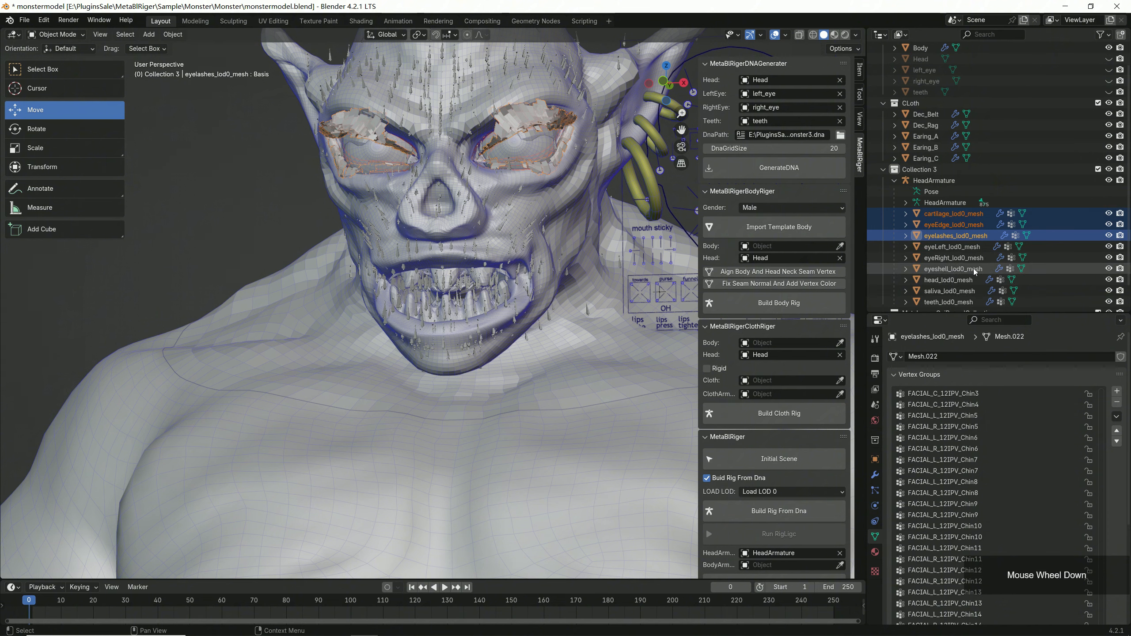
pyautogui.keyDown('ctrl'); pyautogui.click(956, 291); pyautogui.keyUp('ctrl')
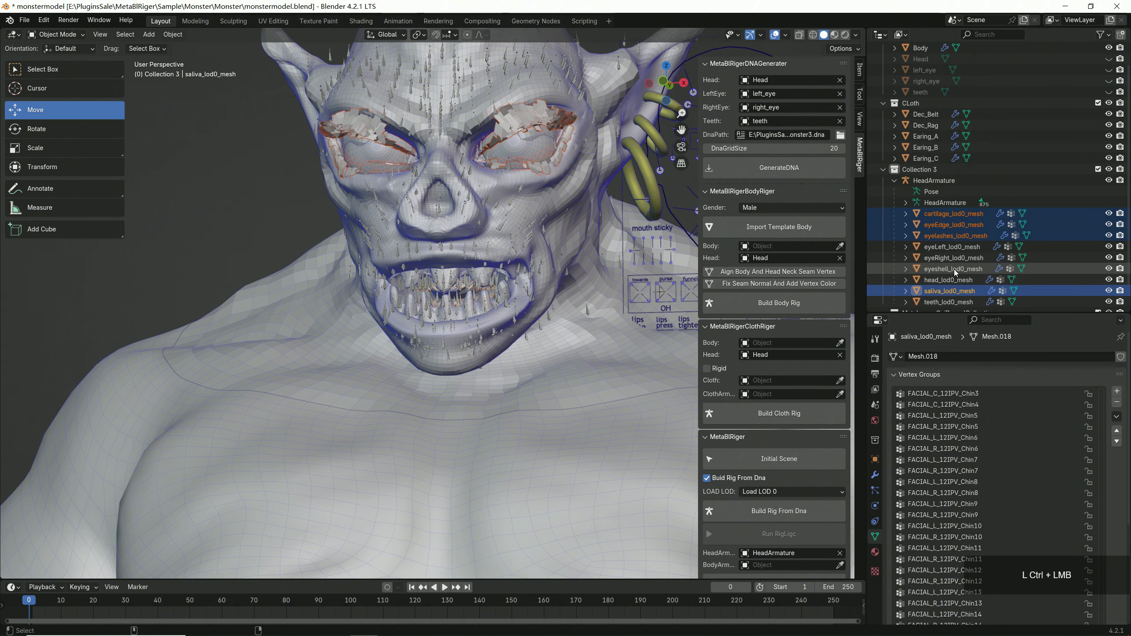
pyautogui.keyDown('ctrl'); pyautogui.click(955, 268); pyautogui.keyUp('ctrl')
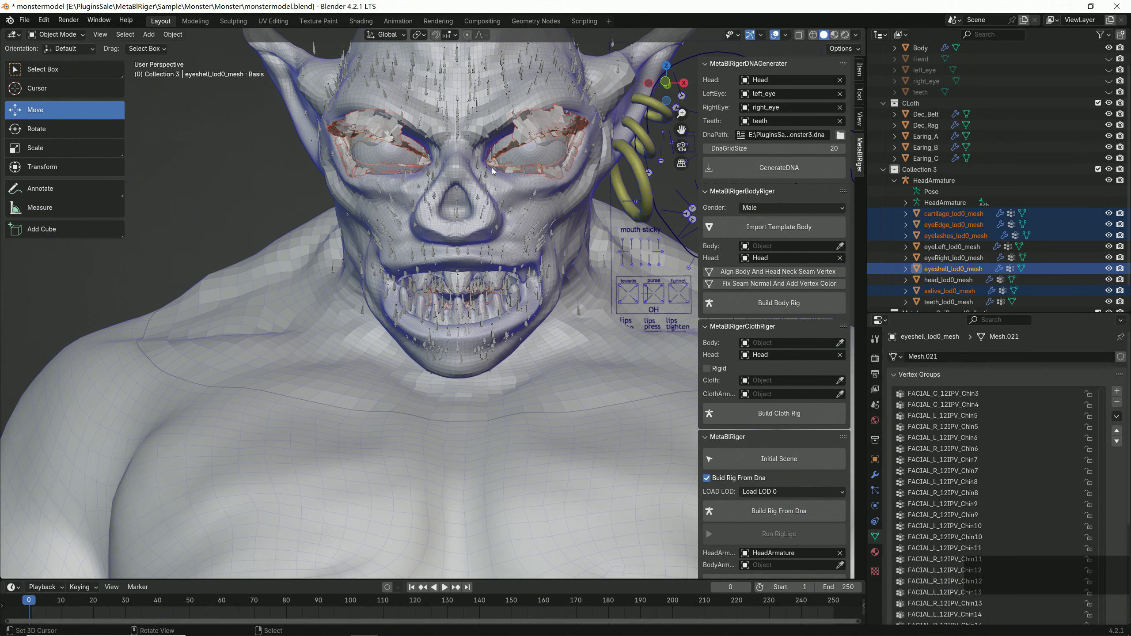
pyautogui.press('x')
pyautogui.click(492, 168)
# Switch the viewport to Material Preview shading to view the monster's head and torso.
pyautogui.keyDown('shift'); pyautogui.moveTo(511, 173); pyautogui.dragTo(468, 166, button='middle'); pyautogui.keyUp('shift')
pyautogui.scroll(-5, 468, 166)
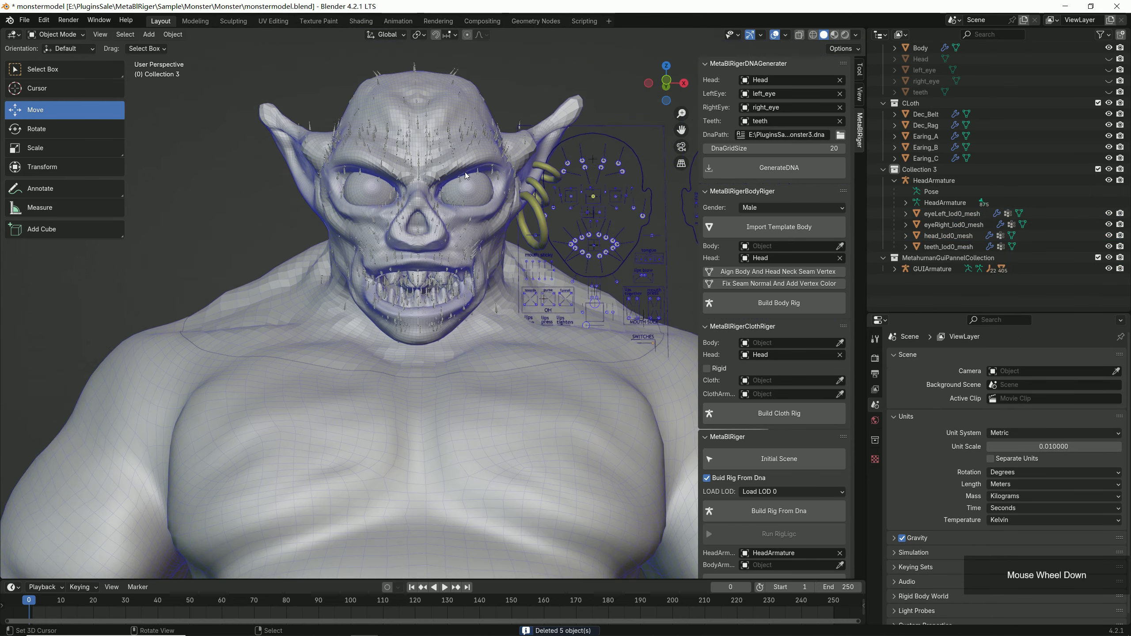
pyautogui.click(835, 38)
pyautogui.scroll(4, 422, 241)
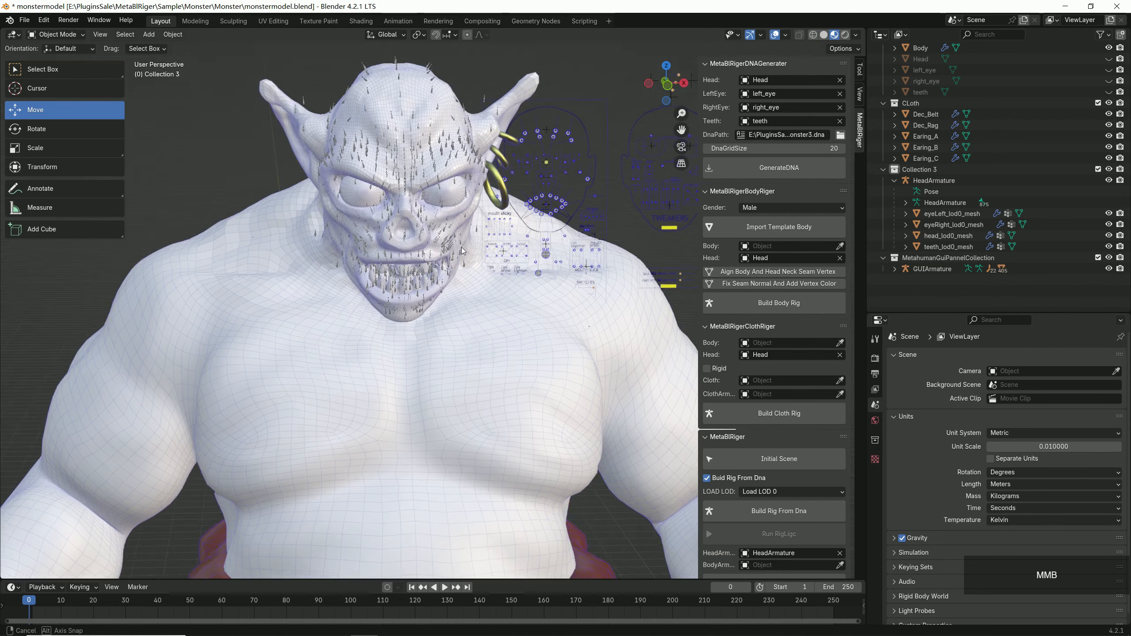
pyautogui.scroll(-4, 422, 240)
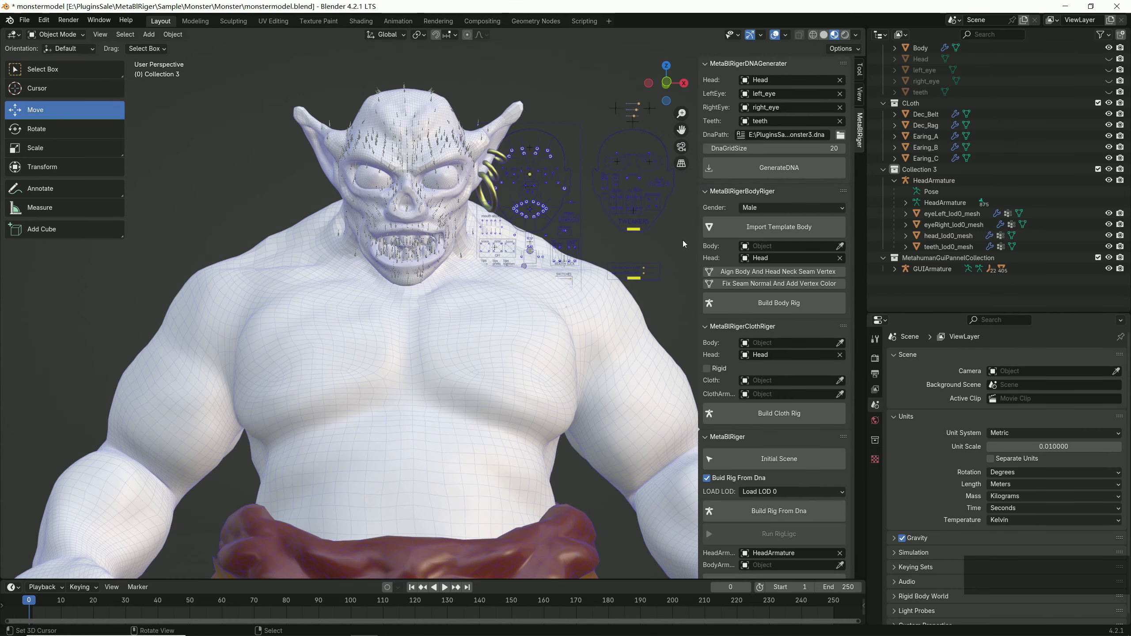
# Assign the Body mesh as the body object and try to fix the seam normals and add vertex color.
pyautogui.click(497, 343)
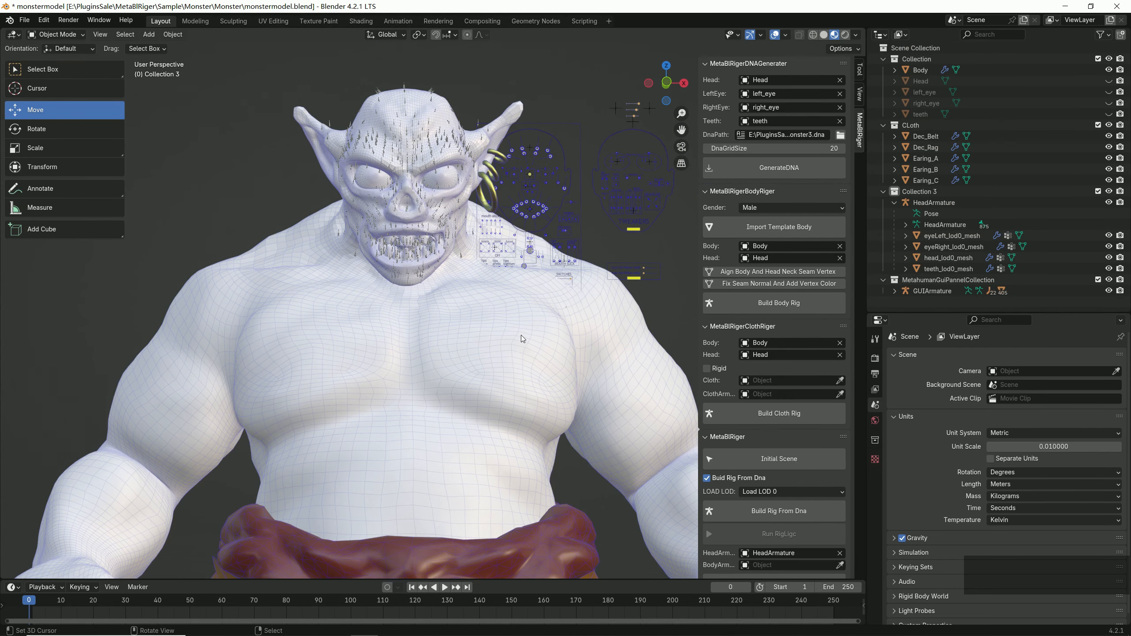
pyautogui.scroll(3, 522, 335)
pyautogui.keyDown('shift'); pyautogui.moveTo(557, 303); pyautogui.dragTo(554, 204, button='middle'); pyautogui.keyUp('shift')
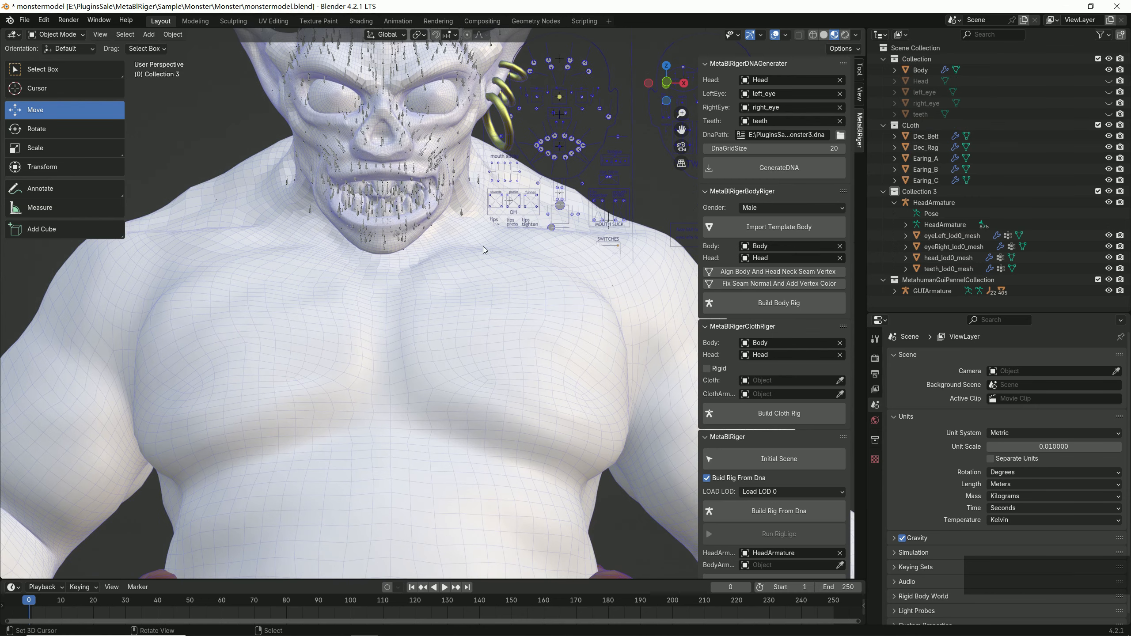
pyautogui.scroll(-2, 483, 246)
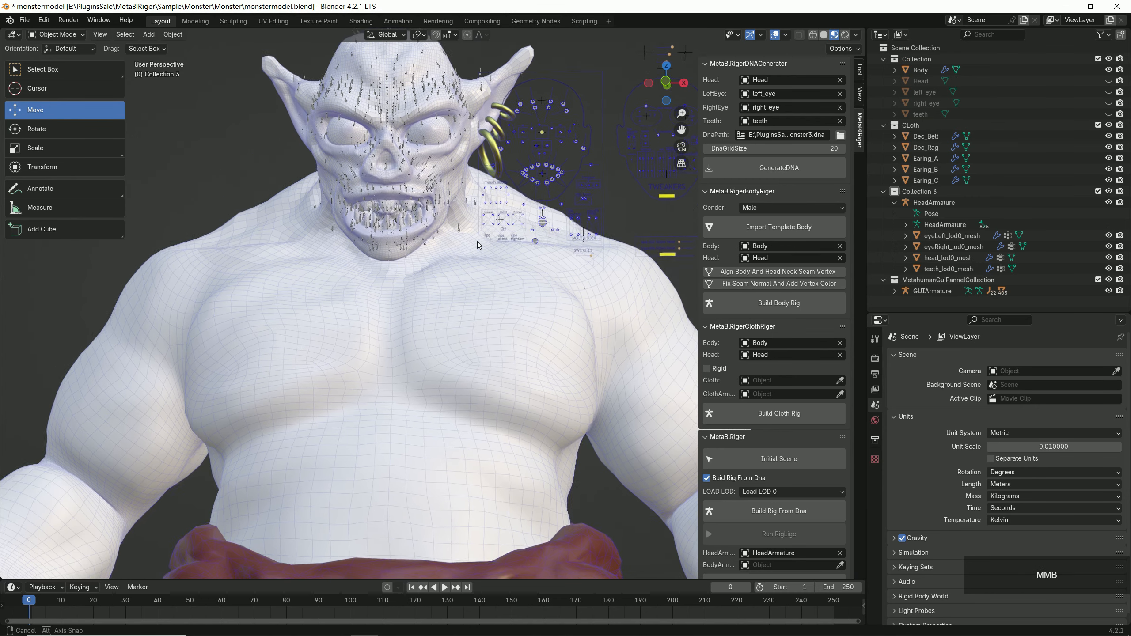
pyautogui.click(751, 284)
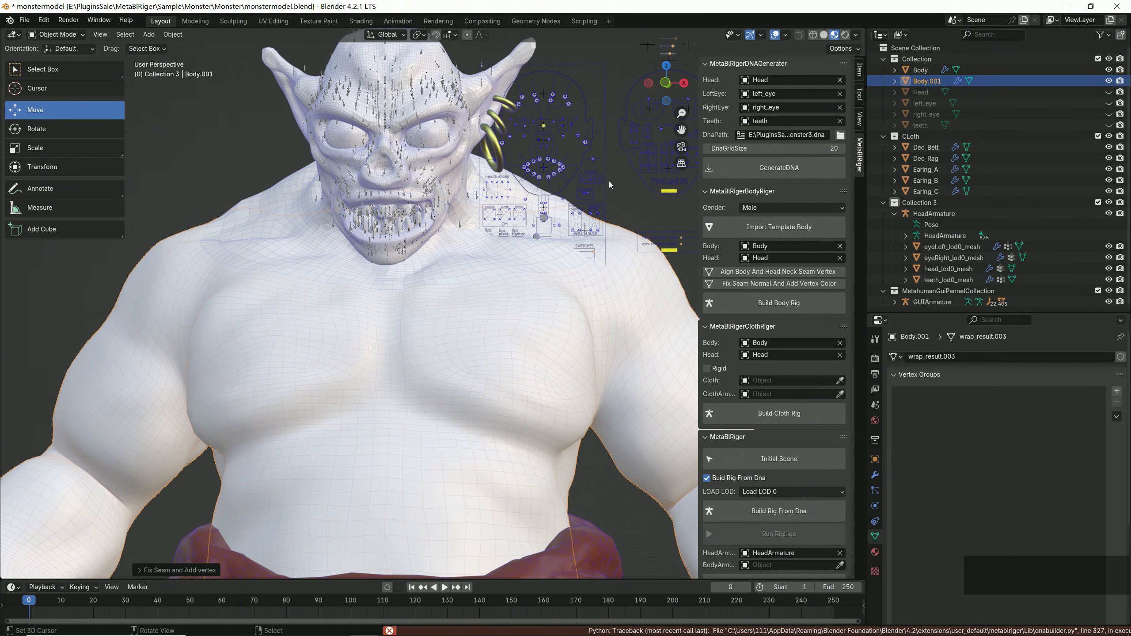
# Replace the rigger's head object with head_lod0_mesh and run the seam normal fix with vertex color again.
pyautogui.click(839, 258)
pyautogui.click(840, 258)
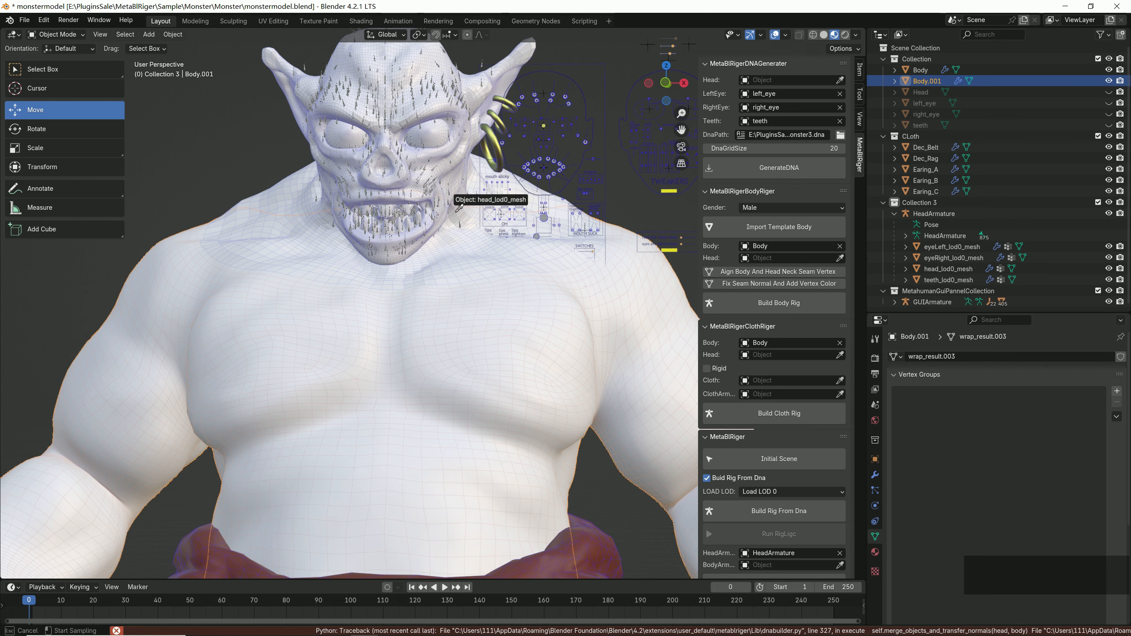
pyautogui.click(427, 67)
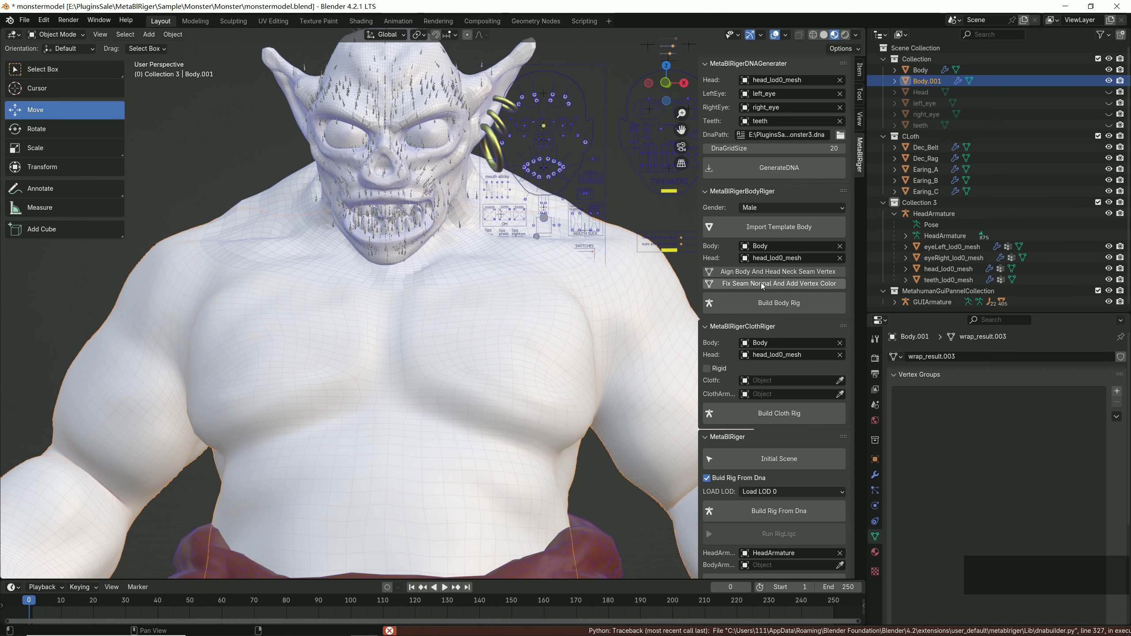
pyautogui.click(763, 284)
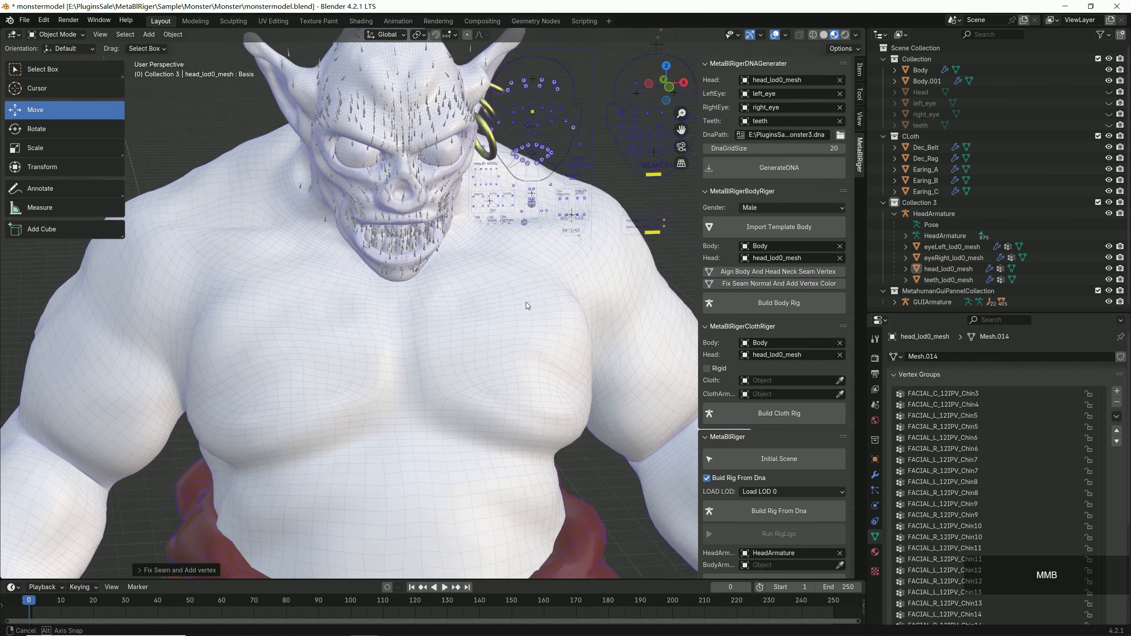
# Return the viewport to Solid shading and build the male body rig for the Body mesh.
pyautogui.scroll(-2, 289, 184)
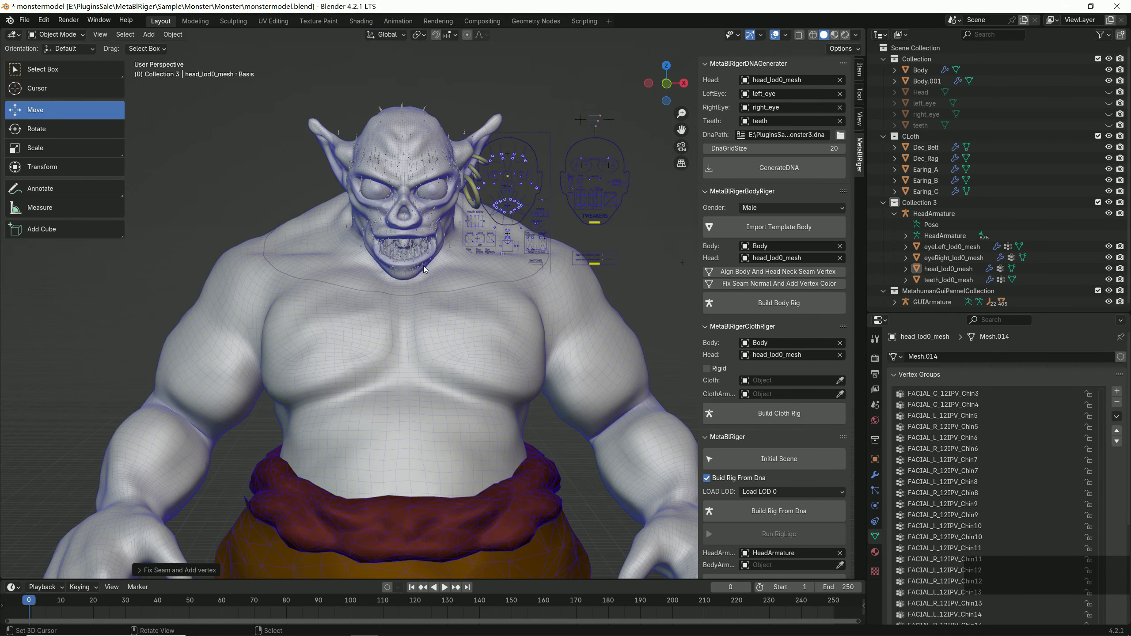
pyautogui.scroll(-1, 423, 265)
pyautogui.keyDown('shift'); pyautogui.moveTo(423, 287); pyautogui.dragTo(431, 145, button='middle'); pyautogui.keyUp('shift')
pyautogui.scroll(-2, 790, 320)
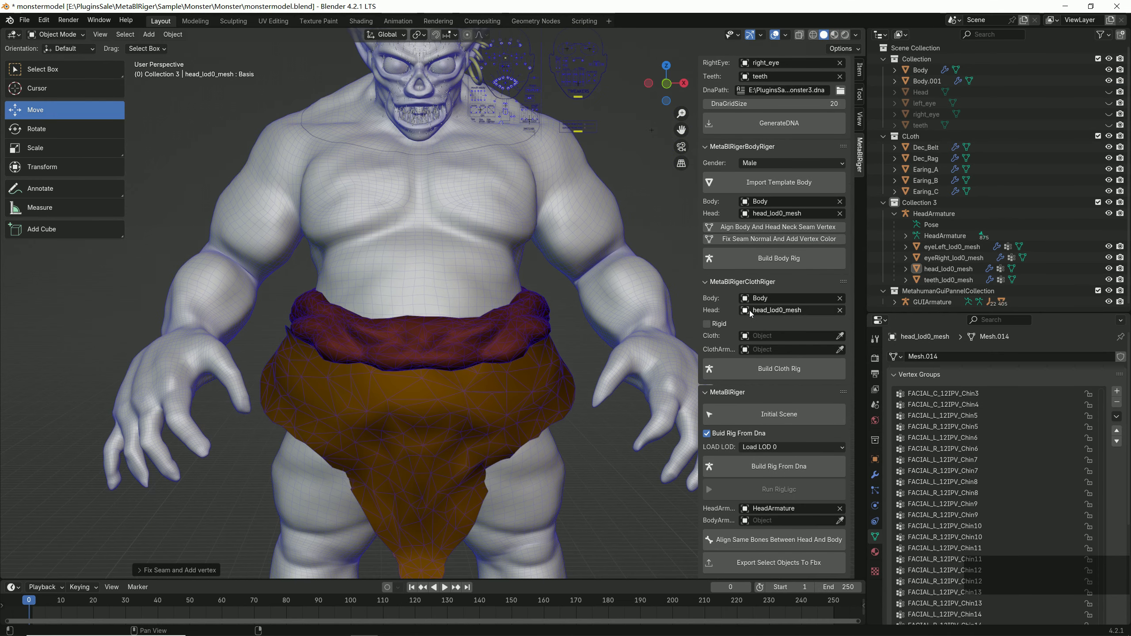
pyautogui.click(772, 265)
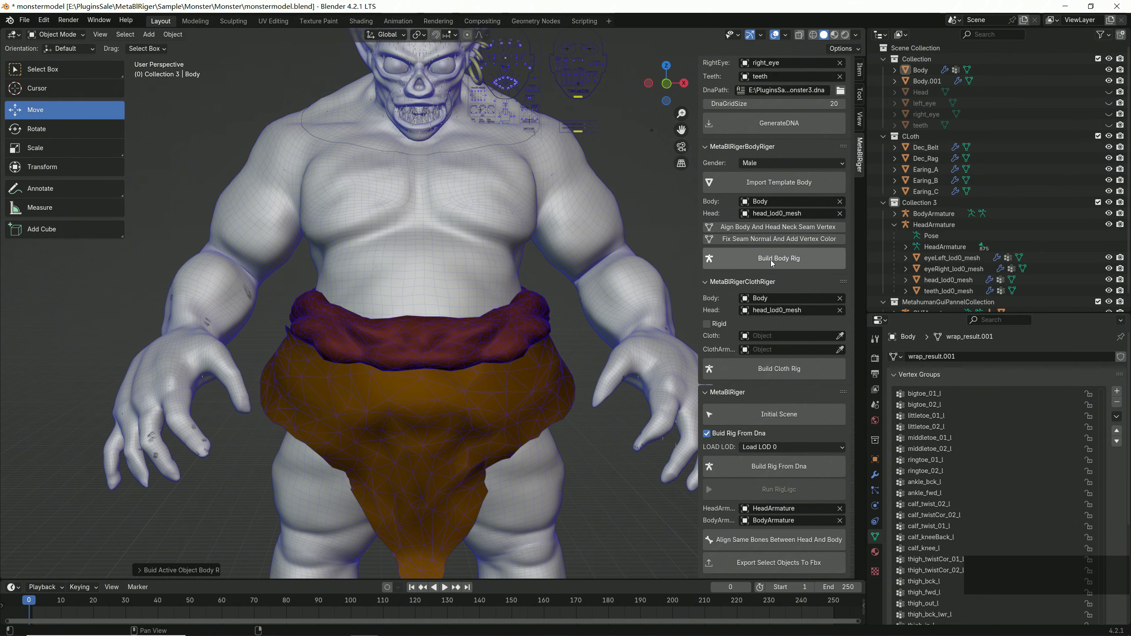
# Select HeadArmature and align the bones shared by the head and body armatures.
pyautogui.scroll(-1, 765, 465)
pyautogui.click(931, 225)
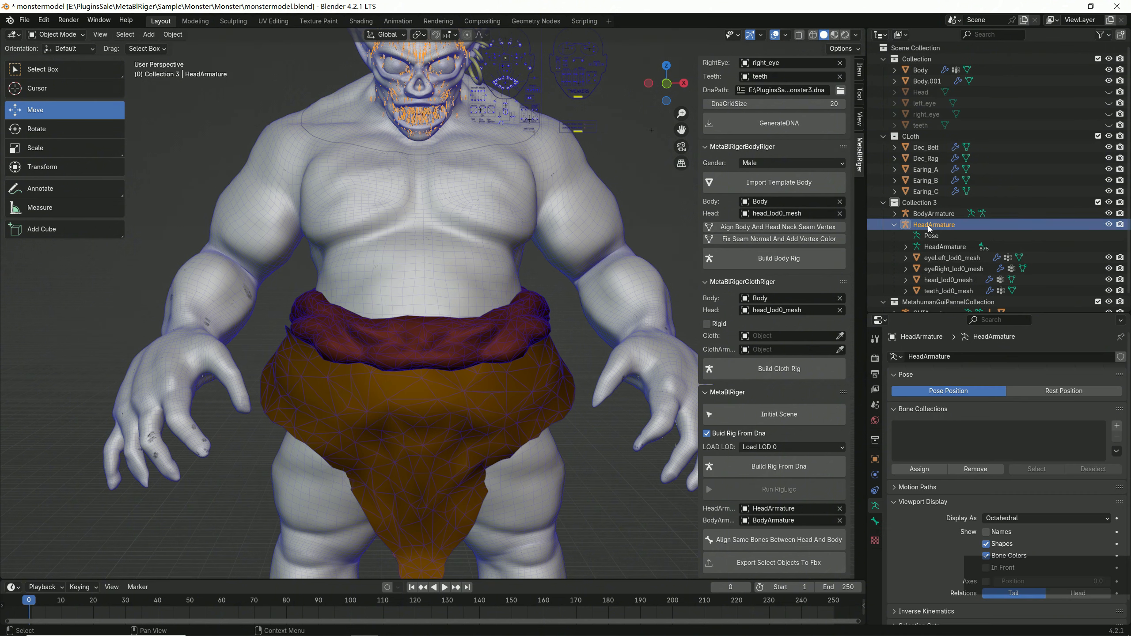
pyautogui.click(763, 540)
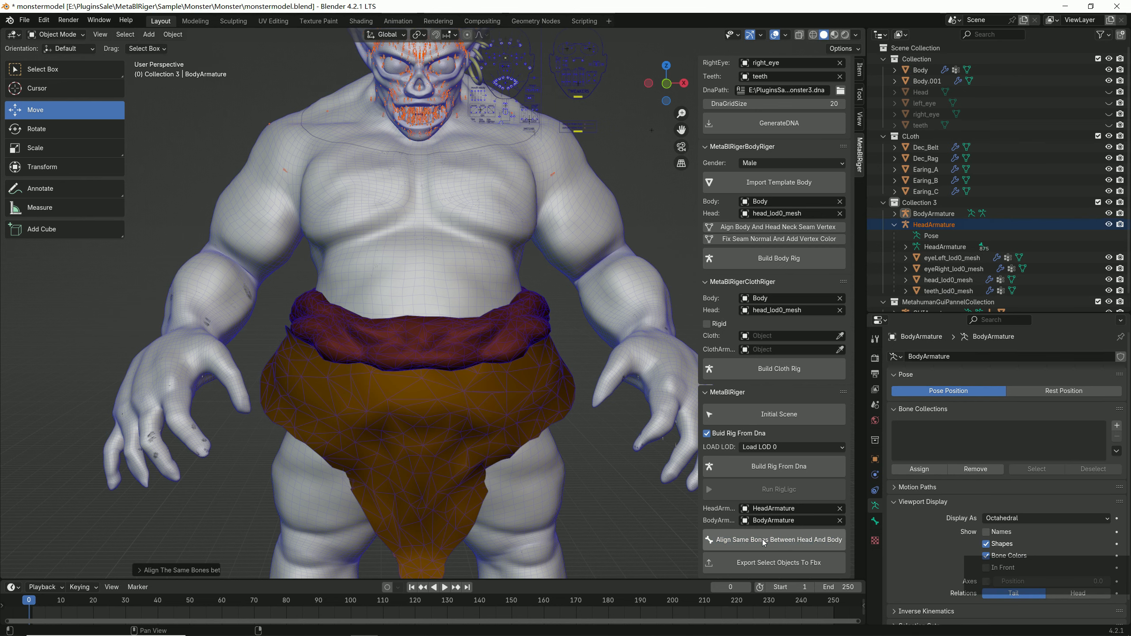
# Delete the duplicate Body.001 mesh overlapping the monster's body.
pyautogui.scroll(-2, 498, 309)
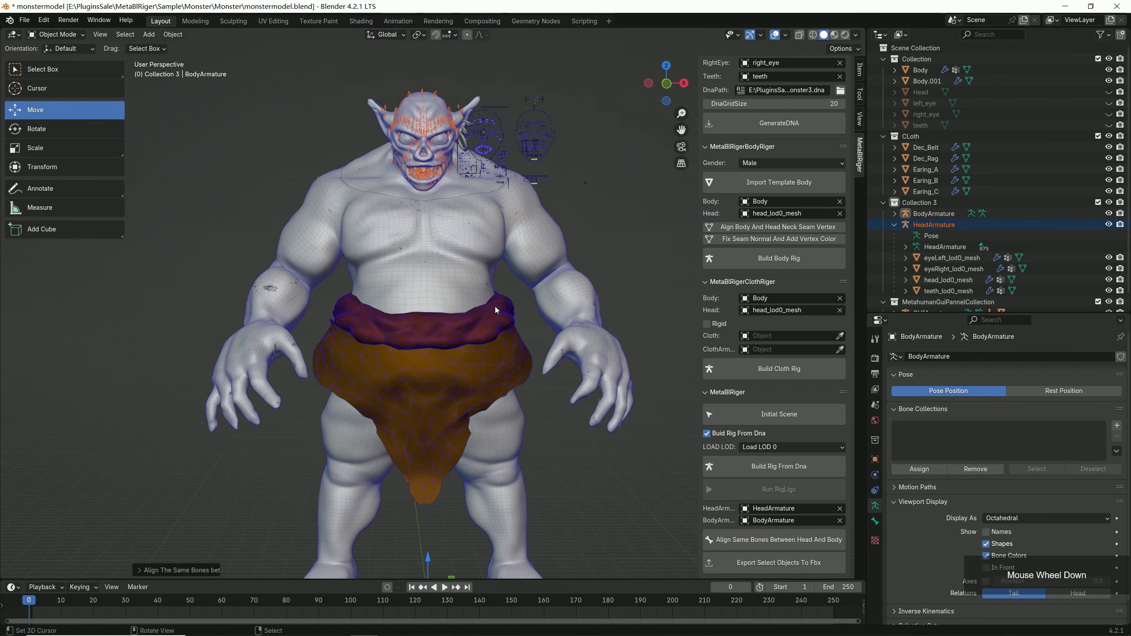
pyautogui.scroll(1, 520, 316)
pyautogui.moveTo(531, 320); pyautogui.dragTo(535, 329, button='middle')
pyautogui.scroll(3, 536, 330)
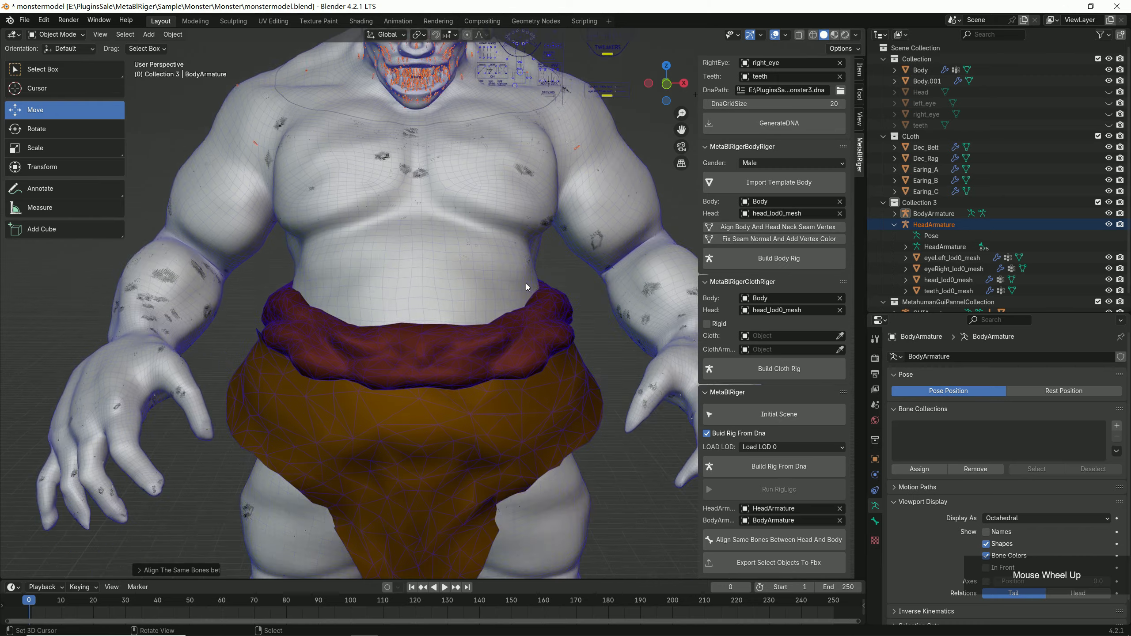
pyautogui.scroll(-2, 526, 282)
pyautogui.scroll(1, 525, 366)
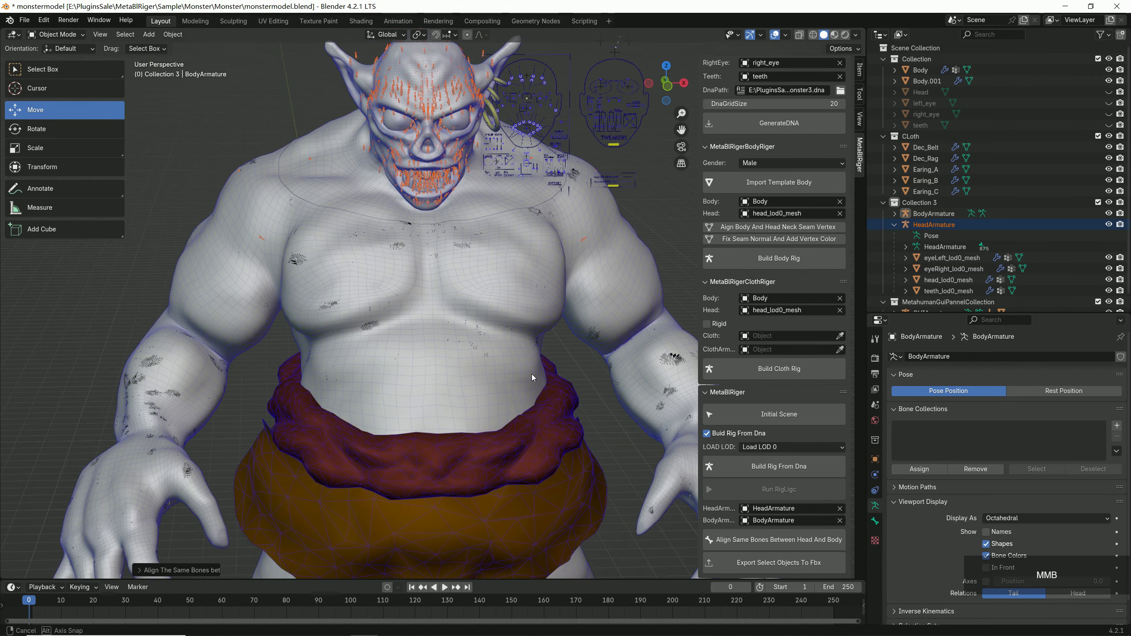
pyautogui.click(925, 81)
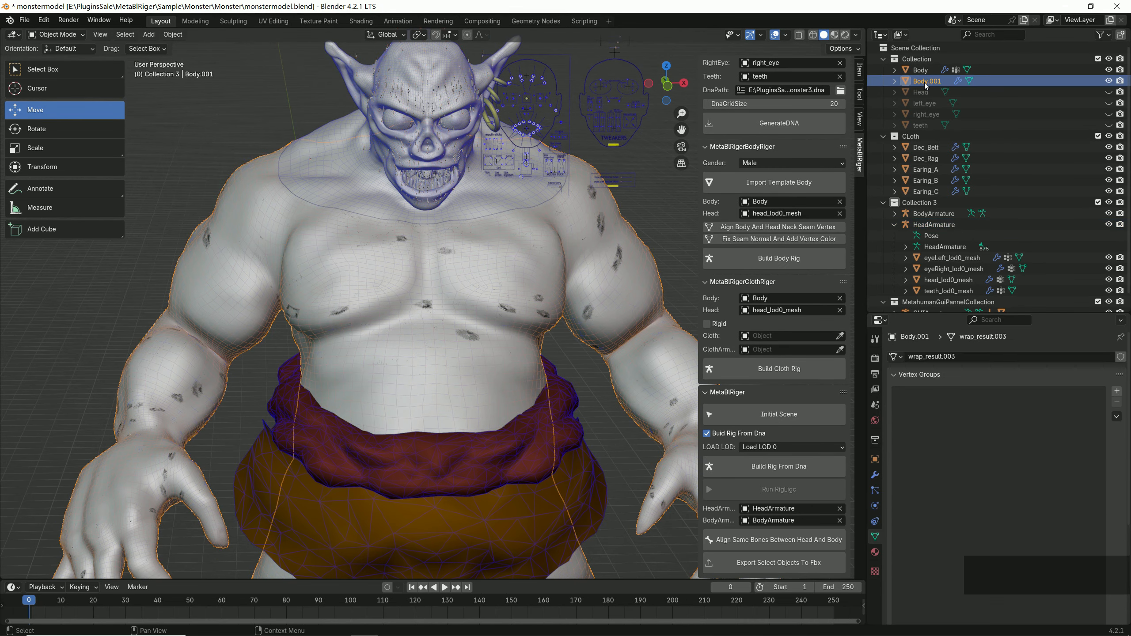
pyautogui.press('Delete')
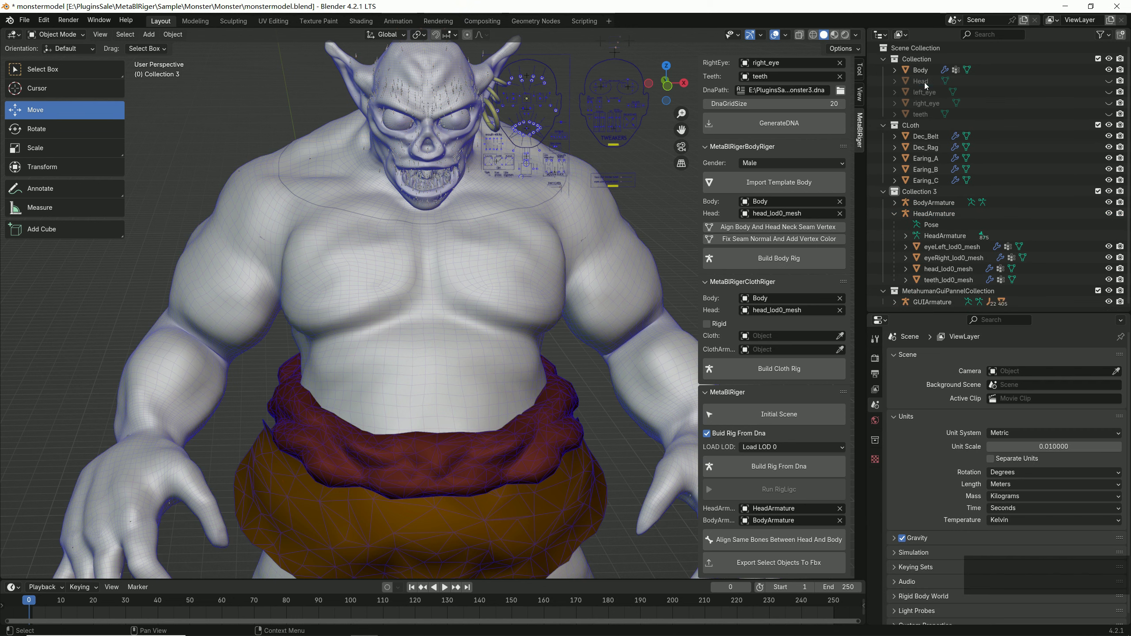
# Rerun the alignment of the same bones between HeadArmature and BodyArmature.
pyautogui.click(511, 298)
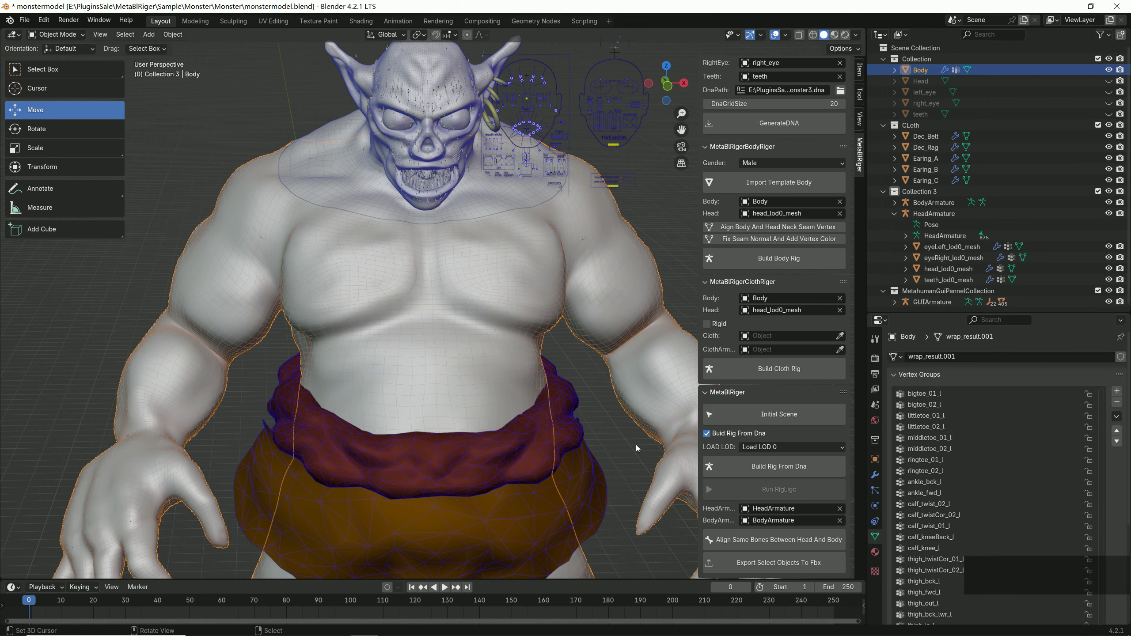
pyautogui.click(934, 214)
pyautogui.click(763, 543)
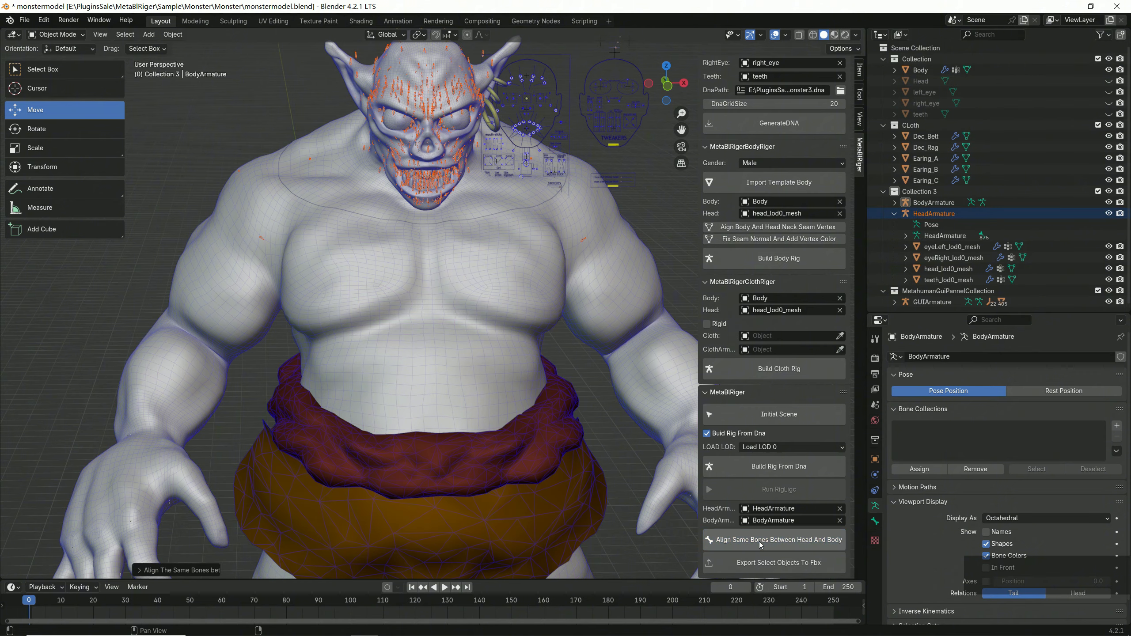
pyautogui.scroll(2, 518, 326)
pyautogui.moveTo(518, 325)
pyautogui.keyDown('shift'); pyautogui.mouseDown(button='middle')
pyautogui.moveTo(521, 284)
pyautogui.moveTo(507, 307)
pyautogui.moveTo(511, 340)
pyautogui.mouseUp(button='middle'); pyautogui.keyUp('shift')
pyautogui.scroll(-2, 458, 336)
pyautogui.scroll(2, 510, 339)
pyautogui.scroll(-5, 511, 343)
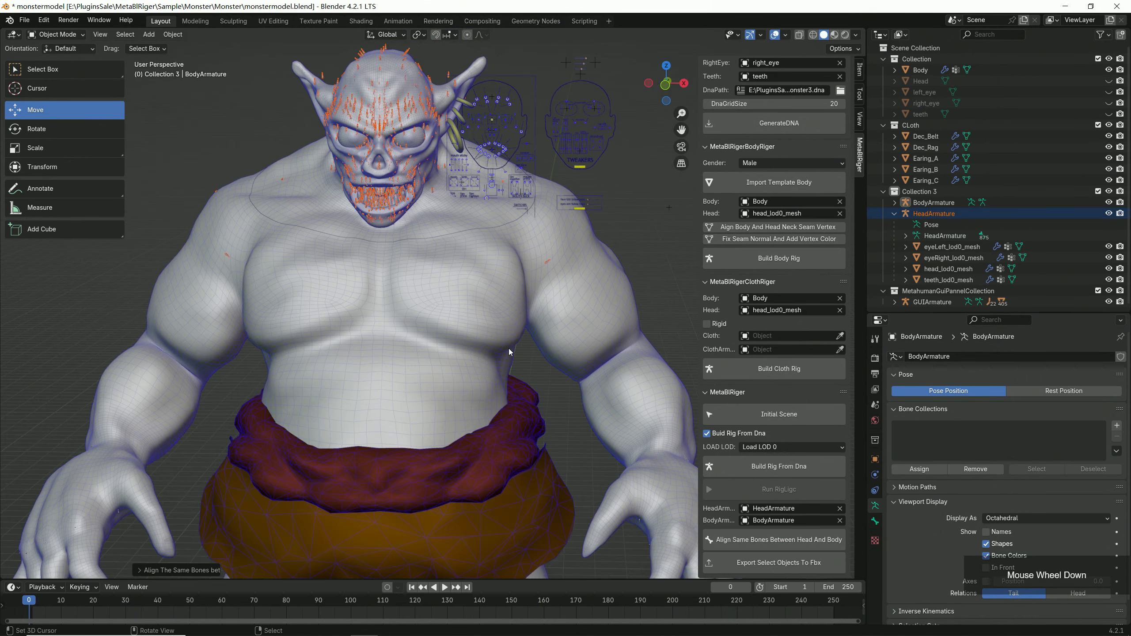
pyautogui.scroll(3, 512, 342)
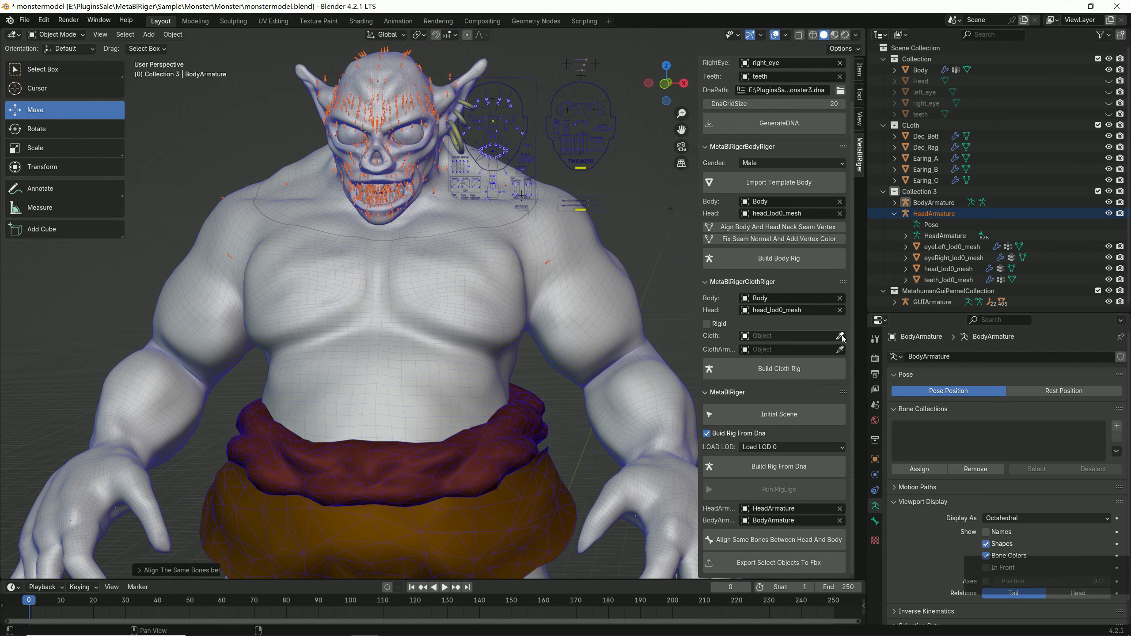
# Build rigid cloth rigs for Earing_C, Earing_B and Earing_A on HeadArmature, bound to the head bone.
pyautogui.click(471, 102)
pyautogui.scroll(4, 550, 191)
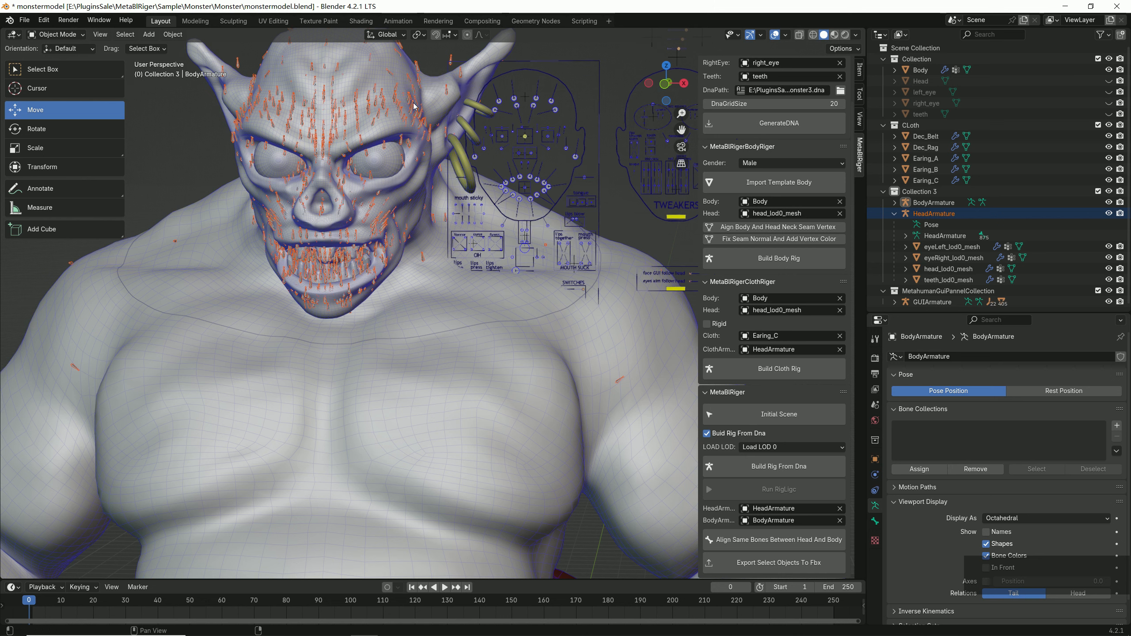
pyautogui.click(453, 249)
pyautogui.click(775, 372)
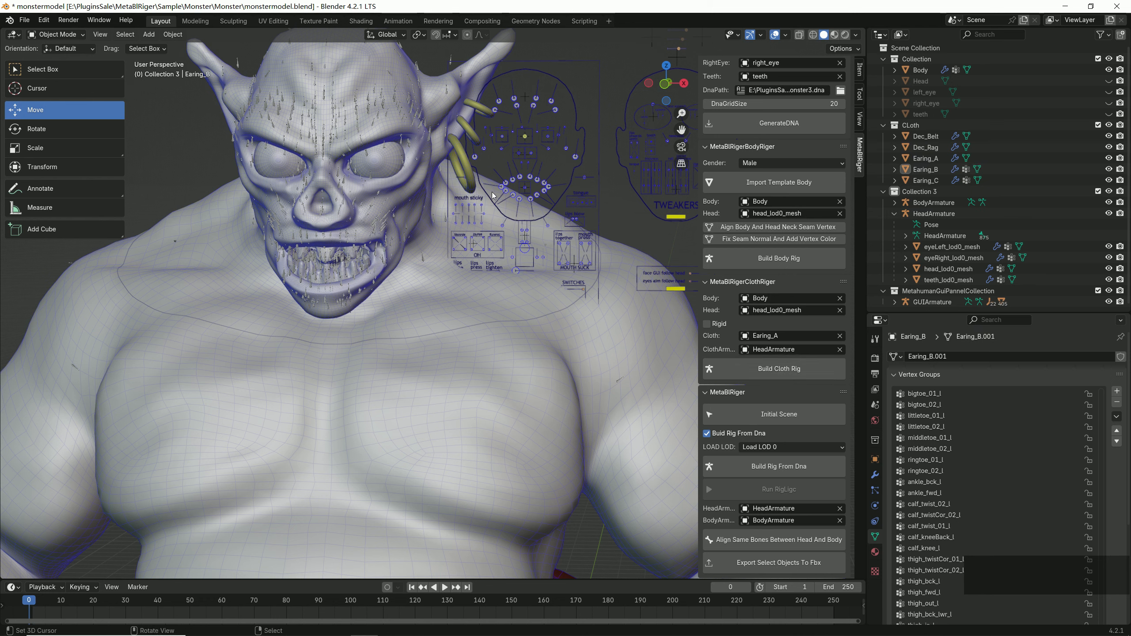
pyautogui.click(707, 324)
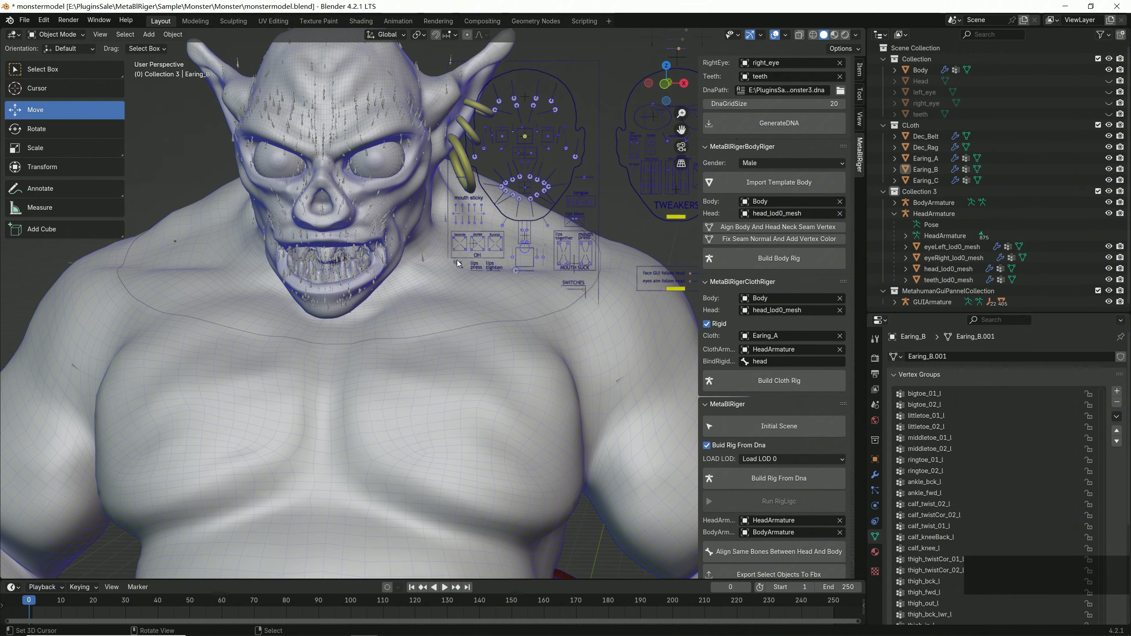
# Build non-rigid cloth rigs for Dec_Belt and Dec_Rag on BodyArmature.
pyautogui.keyDown('shift'); pyautogui.scroll(-8, 482, 210); pyautogui.keyUp('shift')
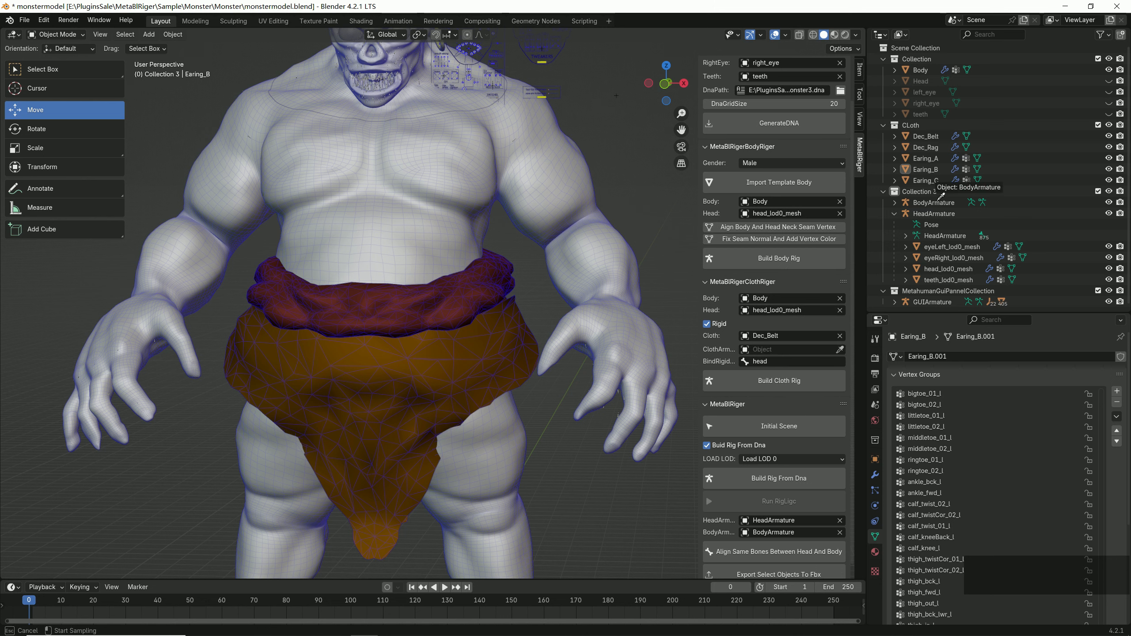
pyautogui.click(711, 327)
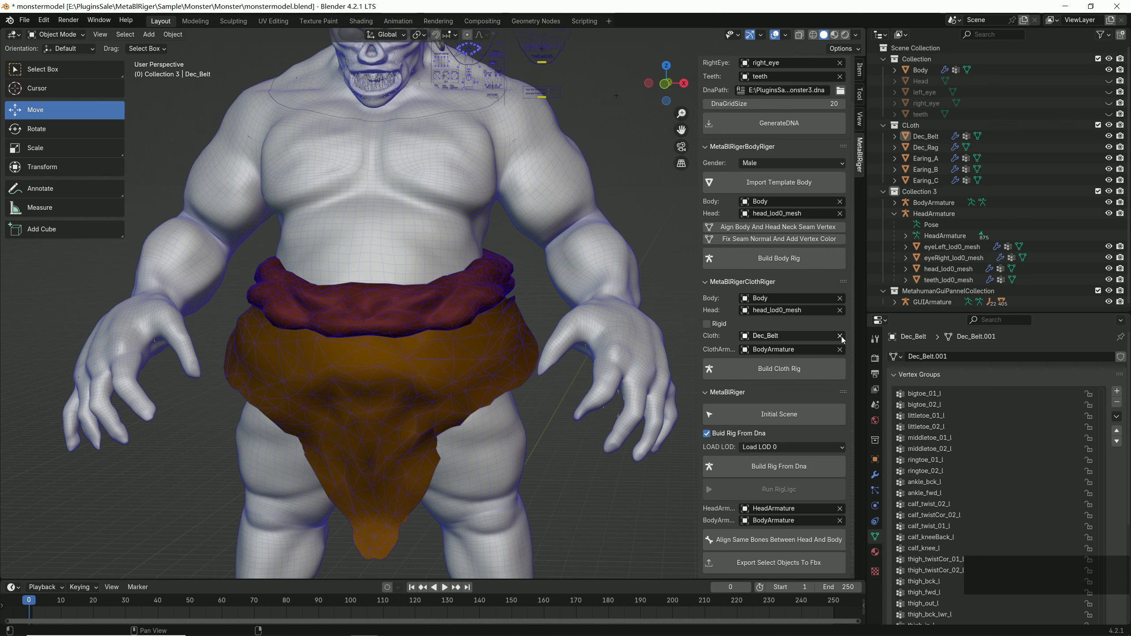
pyautogui.click(456, 354)
pyautogui.click(791, 370)
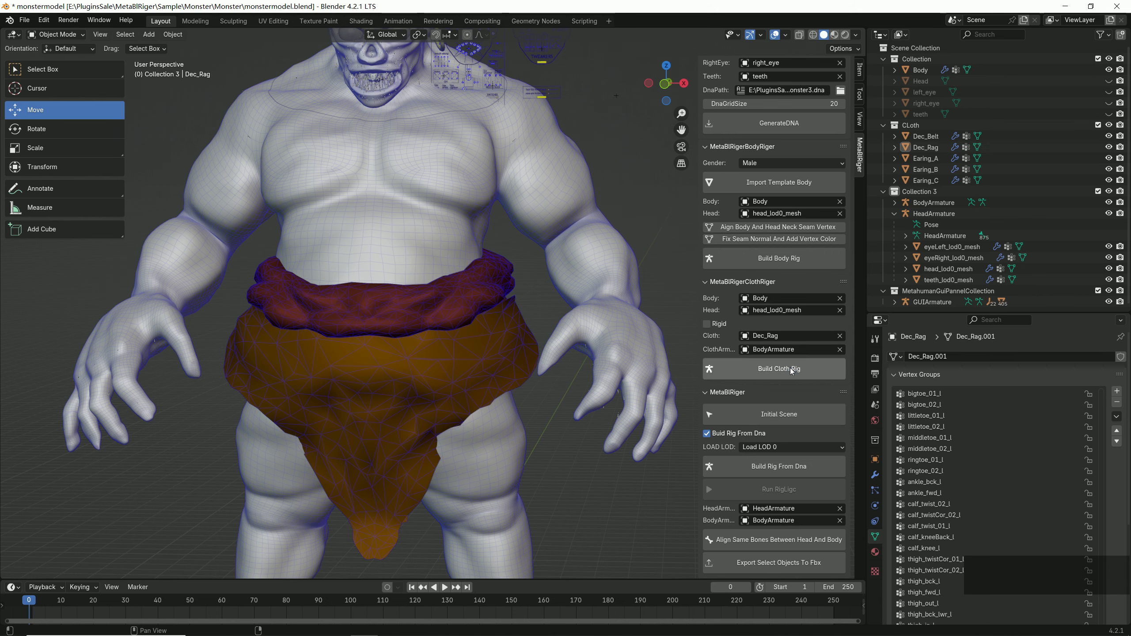
# Collapse the MetaBlRiger section and set both BodyArmature and HeadArmature to display In Front.
pyautogui.scroll(-3, 321, 253)
pyautogui.scroll(3, 361, 282)
pyautogui.moveTo(360, 282); pyautogui.dragTo(429, 260, button='middle')
pyautogui.click(722, 392)
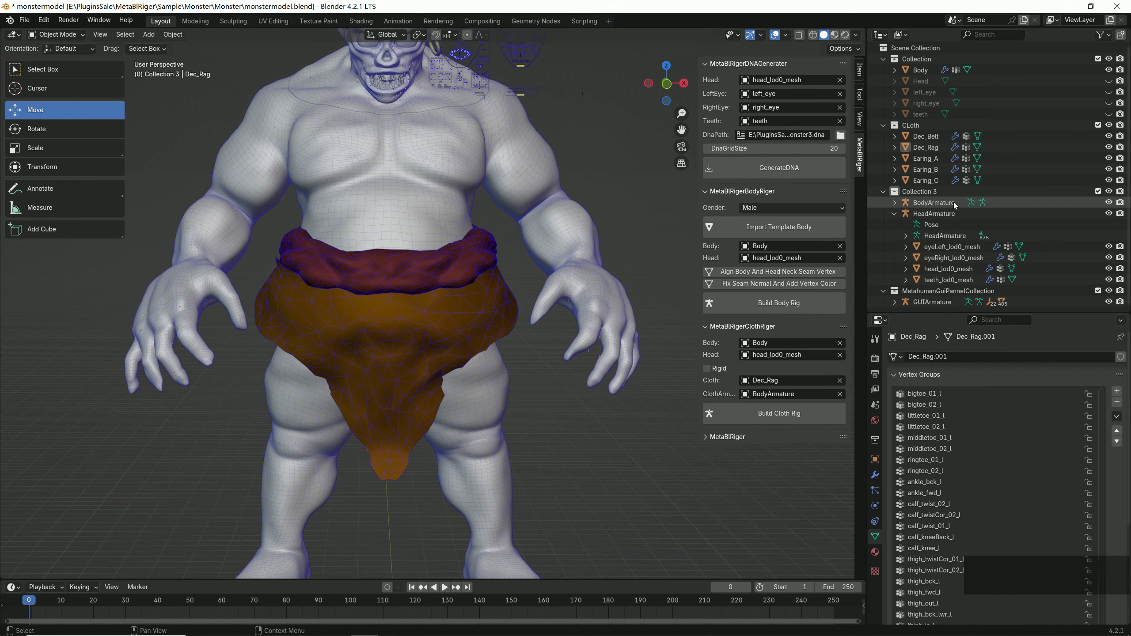
pyautogui.click(937, 203)
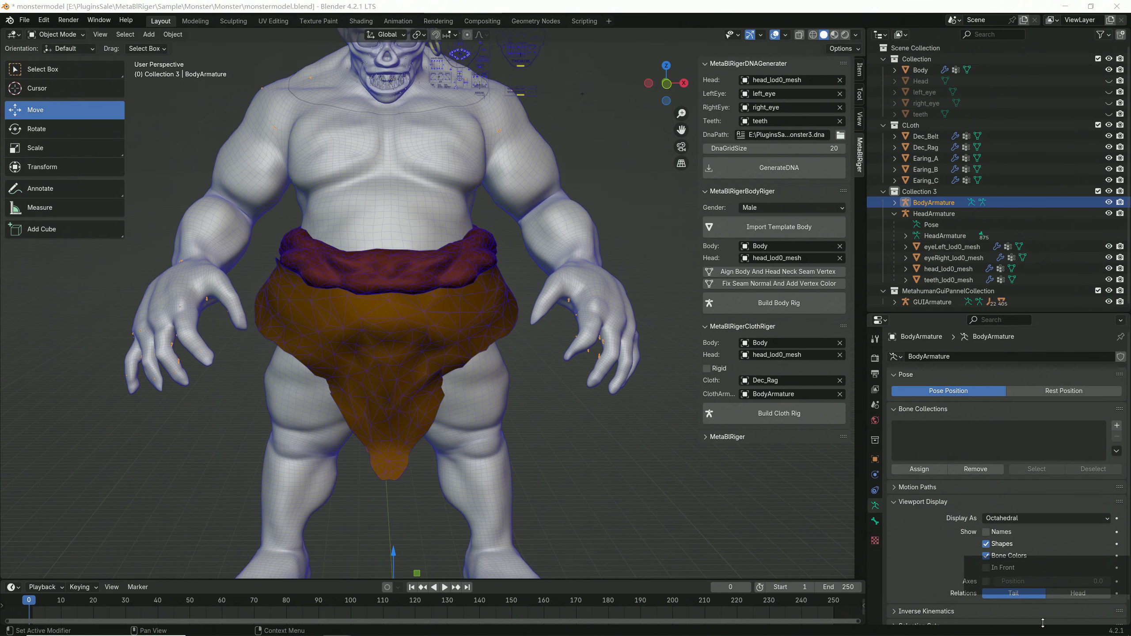
pyautogui.moveTo(883, 586); pyautogui.dragTo(1055, 600)
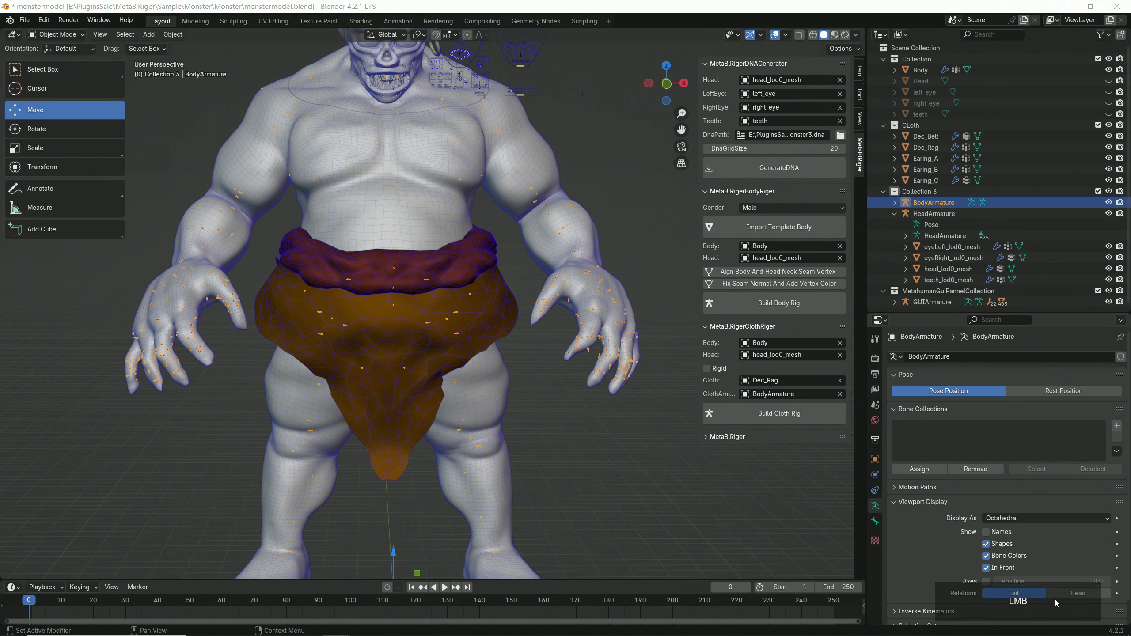
pyautogui.click(934, 213)
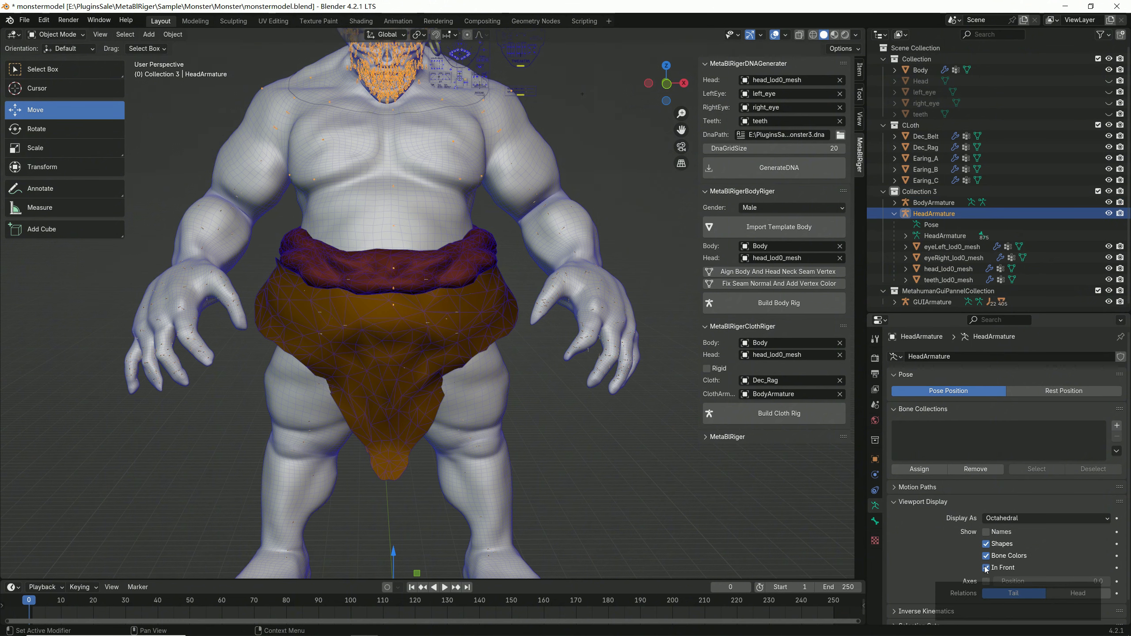
# Select BodyArmature and switch it to Pose Mode.
pyautogui.keyDown('shift'); pyautogui.moveTo(578, 314); pyautogui.dragTo(578, 417, button='middle'); pyautogui.keyUp('shift')
pyautogui.moveTo(609, 280); pyautogui.dragTo(603, 272, button='middle')
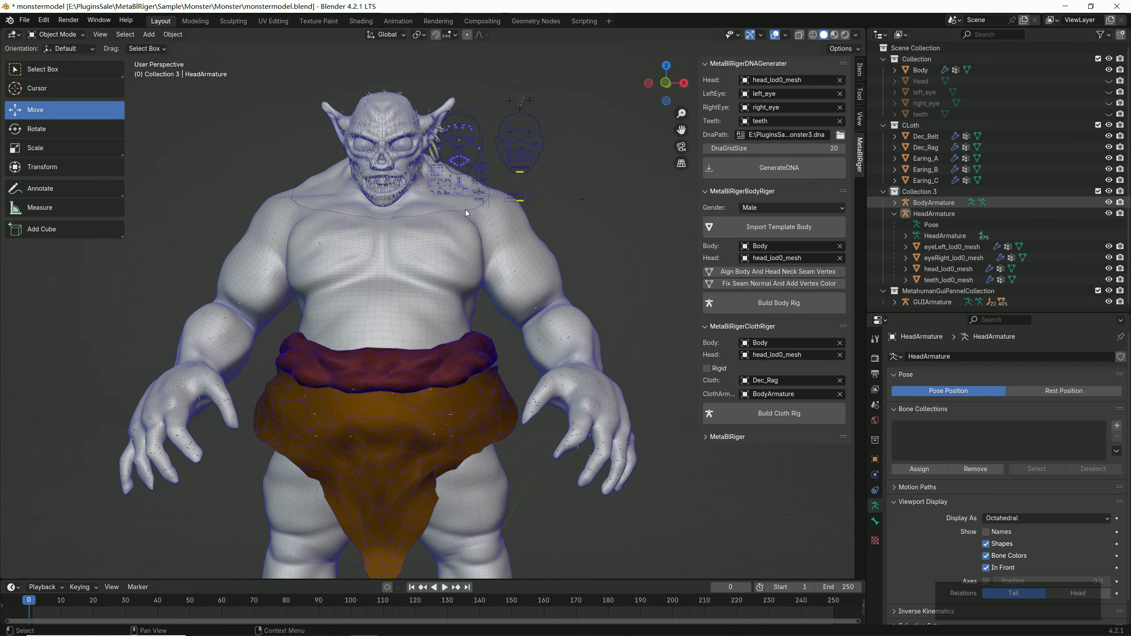
pyautogui.click(938, 204)
pyautogui.click(62, 35)
pyautogui.press('p')
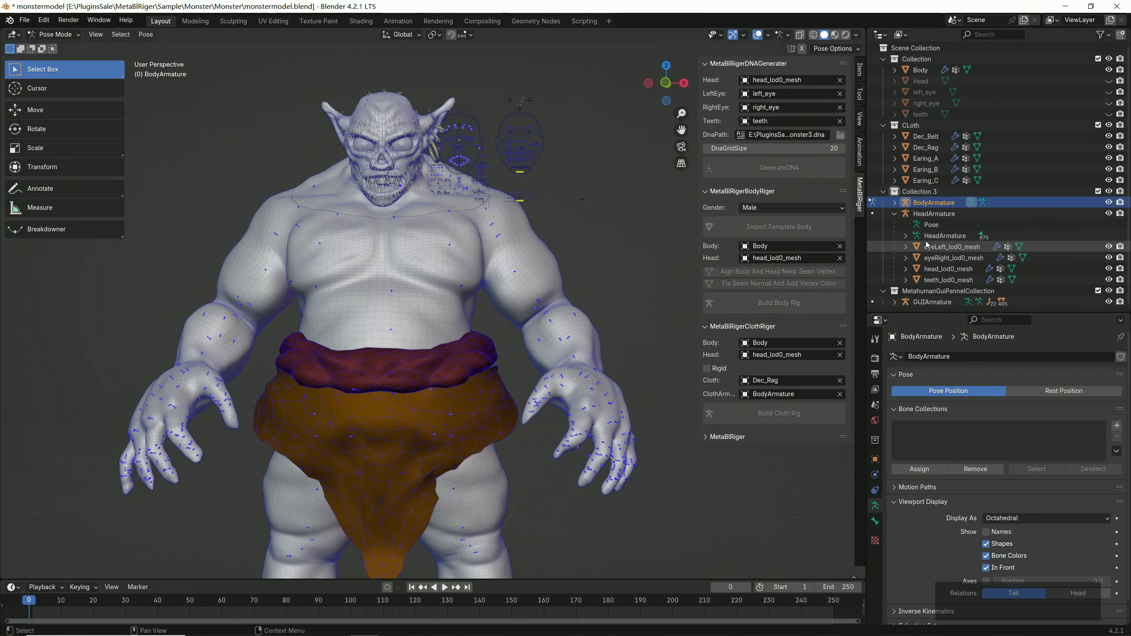
# Expand BodyArmature's pose bone hierarchy and enlarge the Outliner to list the spine, neck and arm bones.
pyautogui.click(895, 202)
pyautogui.click(906, 215)
pyautogui.keyDown('shift'); pyautogui.click(916, 225); pyautogui.keyUp('shift')
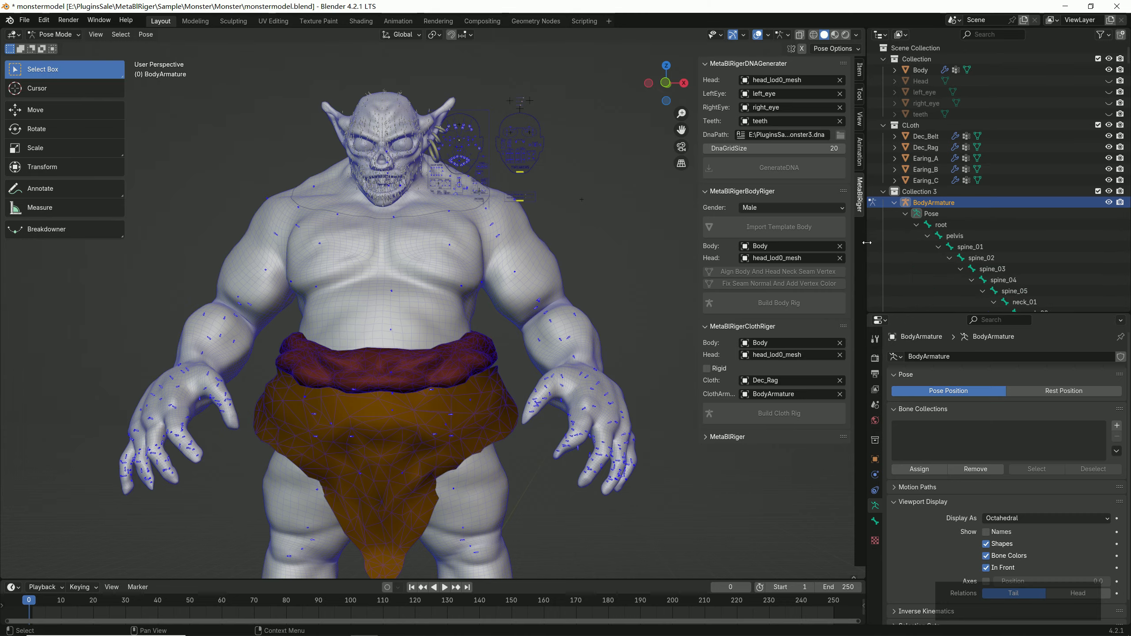
pyautogui.moveTo(866, 246); pyautogui.dragTo(797, 256)
pyautogui.moveTo(910, 313); pyautogui.dragTo(910, 382)
pyautogui.scroll(-5, 910, 312)
# Try trackball rotations on spine_02, spine_03 and spine_04 to test the torso's deformation, restoring the pose each time.
pyautogui.click(912, 147)
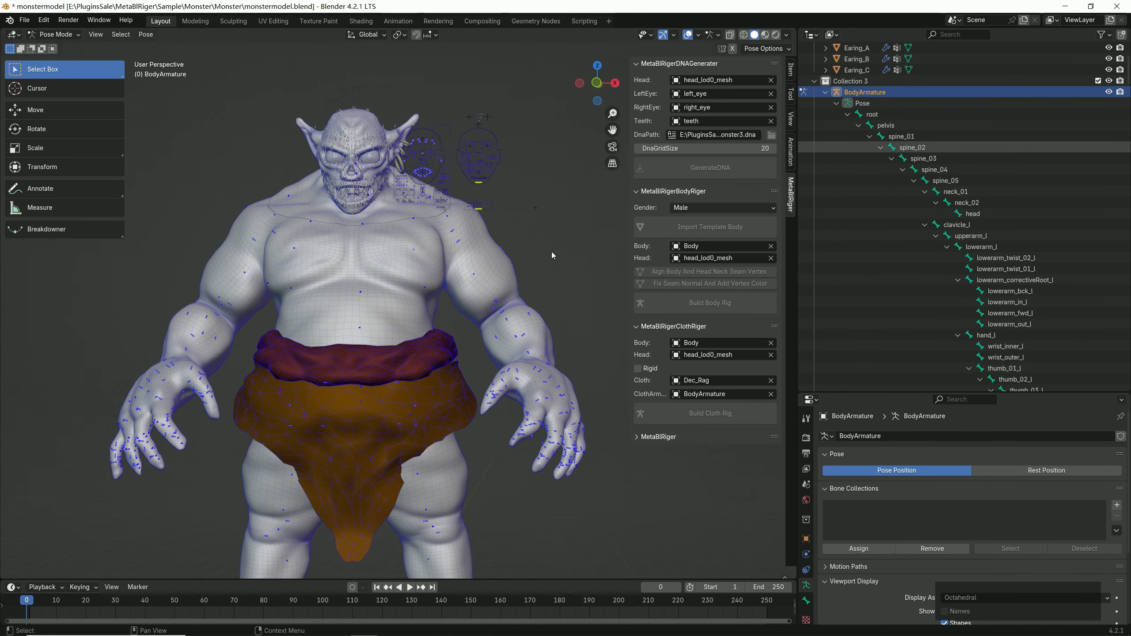
pyautogui.press('r')
pyautogui.press('r')
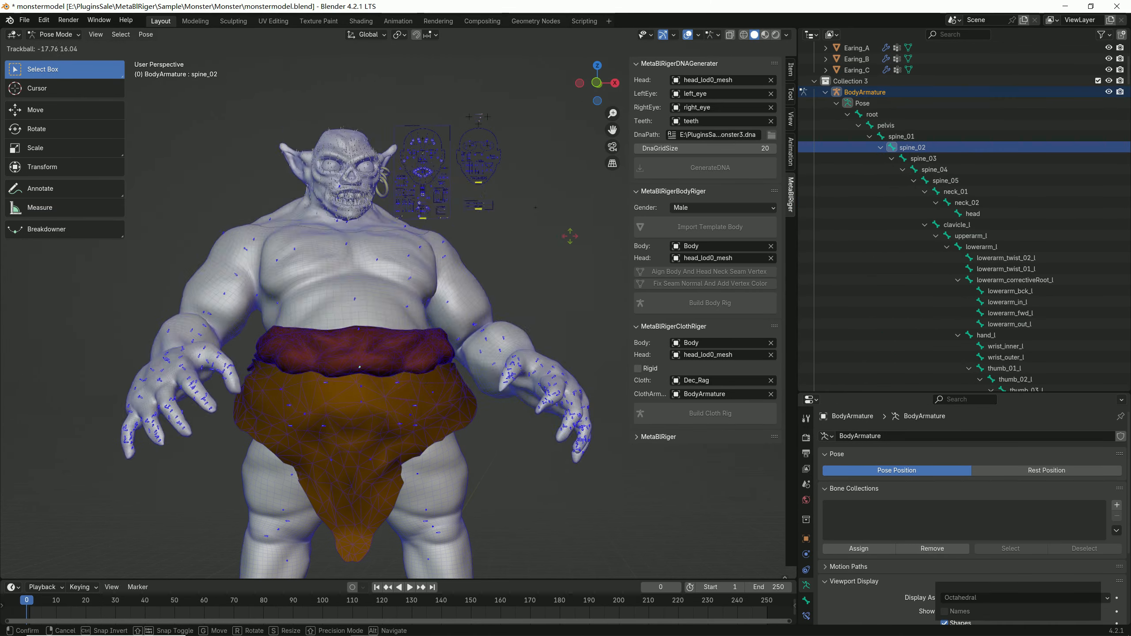
pyautogui.press('Escape')
pyautogui.click(923, 158)
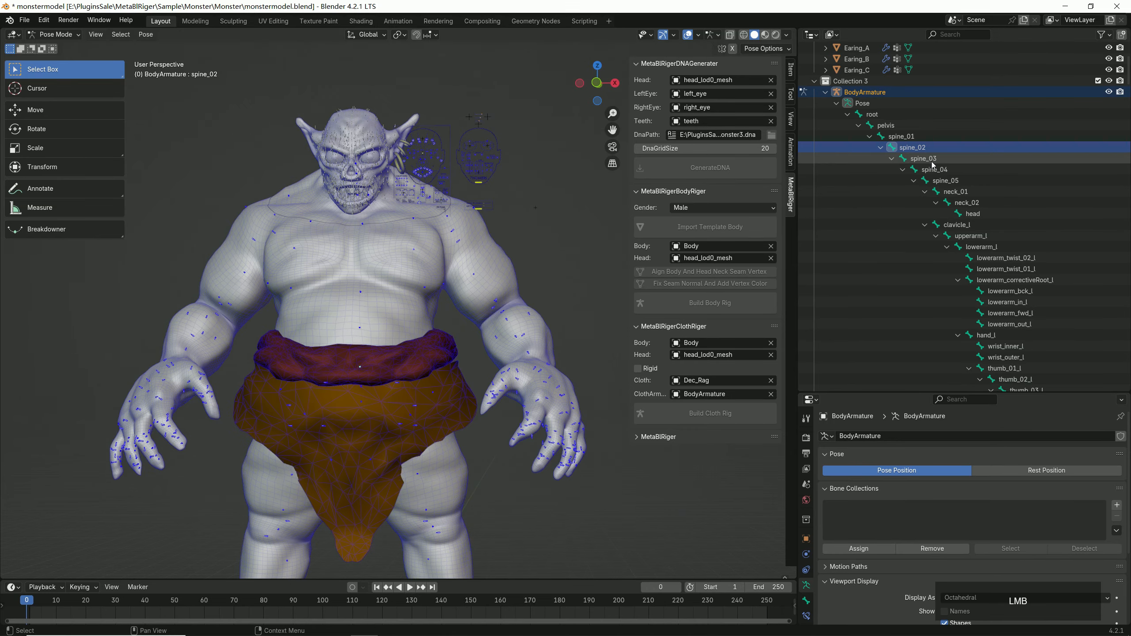
pyautogui.press('r')
pyautogui.press('r')
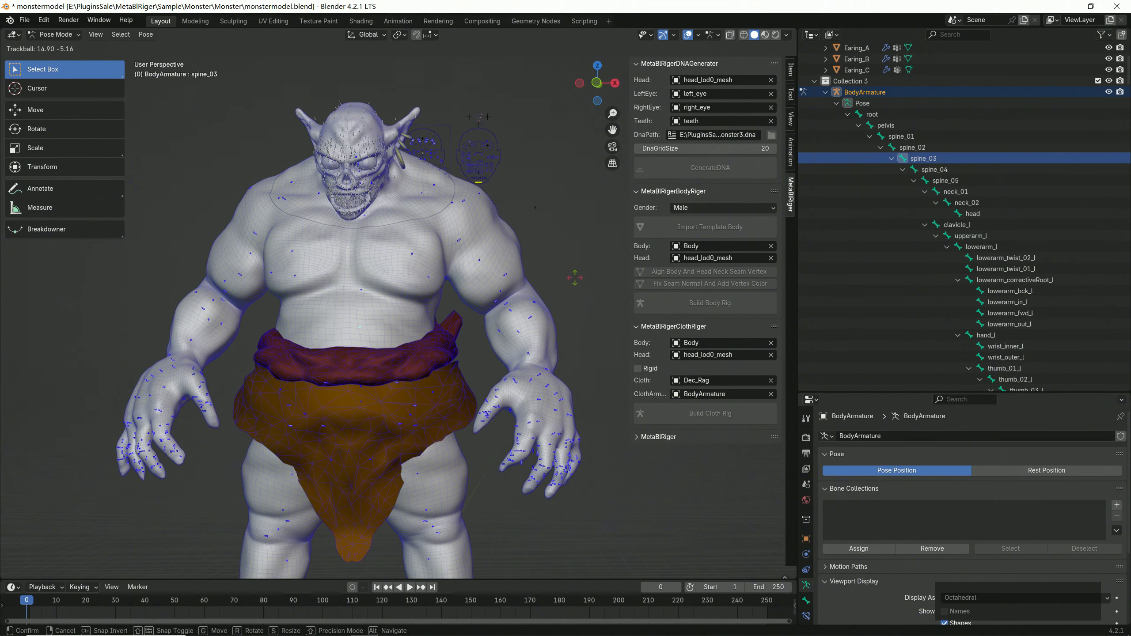
pyautogui.click(597, 287)
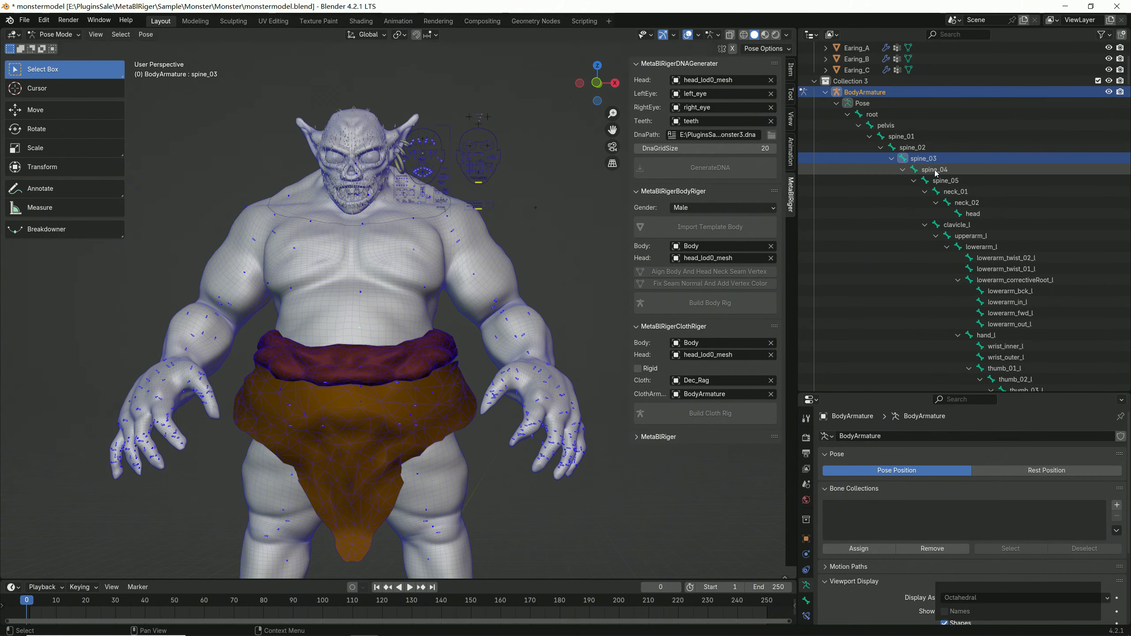
pyautogui.click(935, 169)
pyautogui.press('r')
pyautogui.press('r')
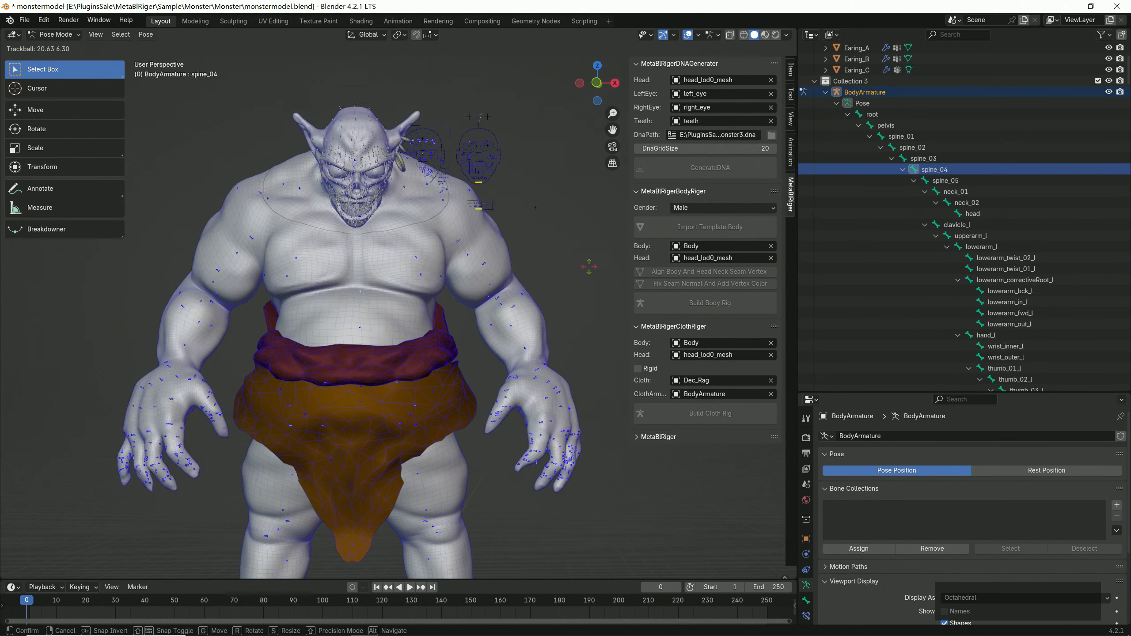
pyautogui.rightClick(580, 276)
# Try a trackball rotation on neck_01 to test the neck's deformation, then cancel it.
pyautogui.moveTo(579, 281); pyautogui.dragTo(578, 214, button='middle')
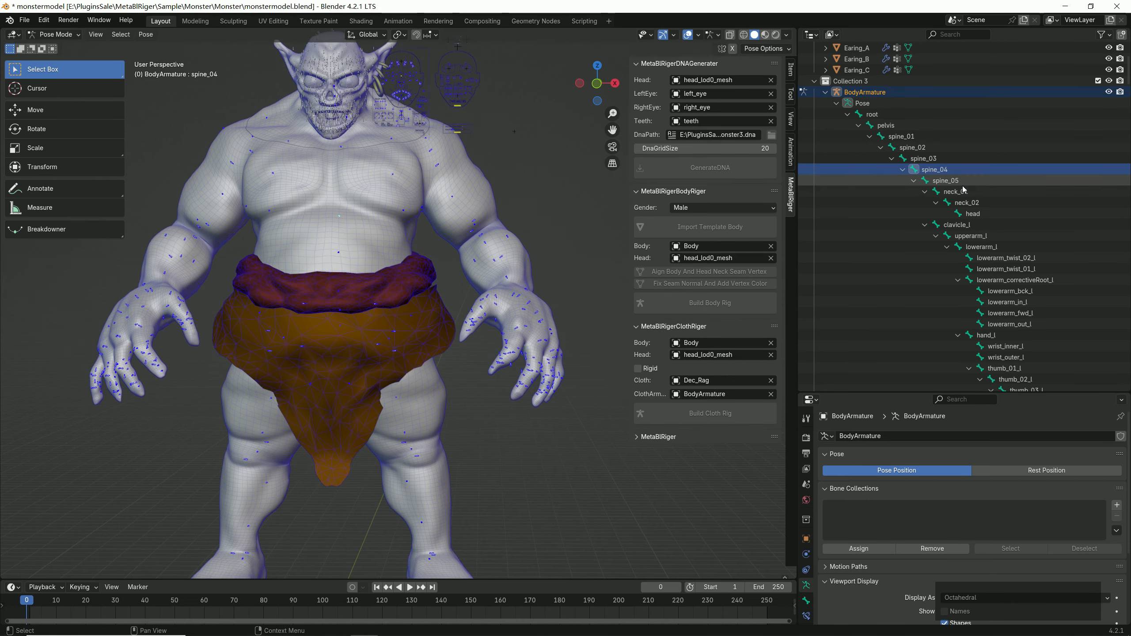
pyautogui.click(956, 192)
pyautogui.press('r')
pyautogui.press('r')
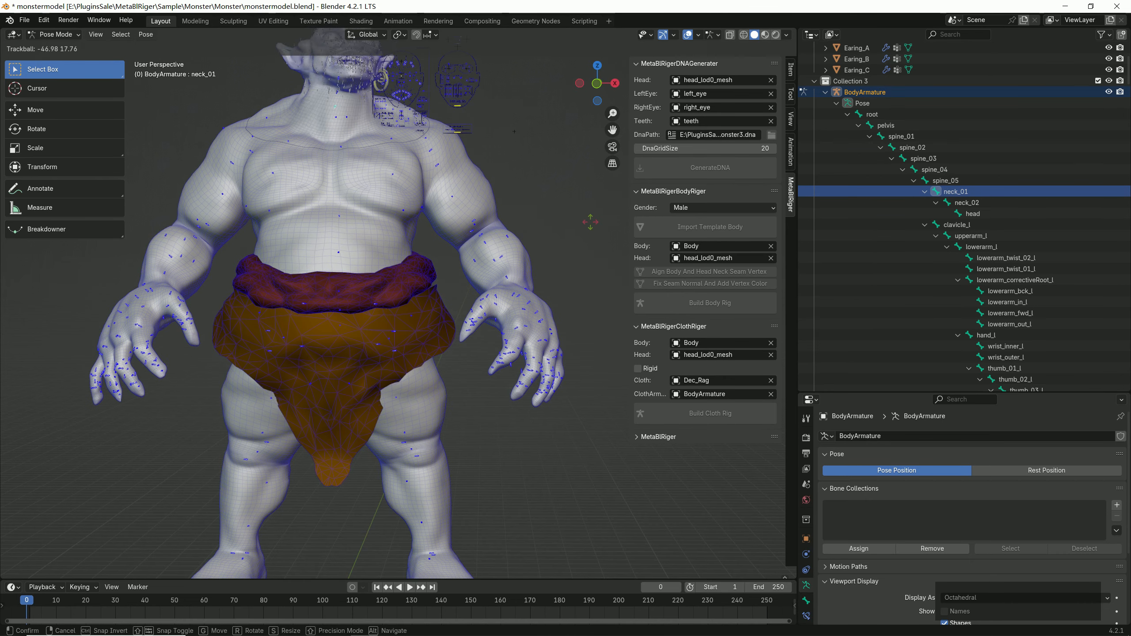
pyautogui.press('Escape')
# Try trackball rotations on the head bone to test how the head and earrings follow, then cancel them.
pyautogui.click(972, 214)
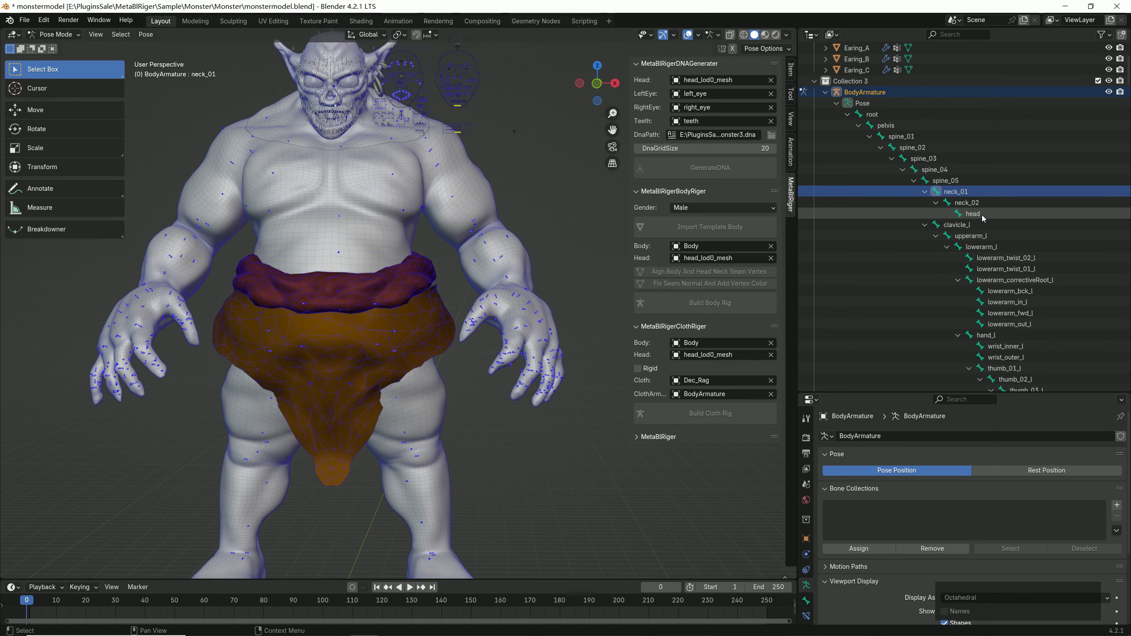
pyautogui.press('r')
pyautogui.press('r')
pyautogui.rightClick(547, 171)
pyautogui.keyDown('shift'); pyautogui.moveTo(544, 168); pyautogui.dragTo(570, 276, button='middle'); pyautogui.keyUp('shift')
pyautogui.scroll(4, 575, 277)
pyautogui.press('r')
pyautogui.press('r')
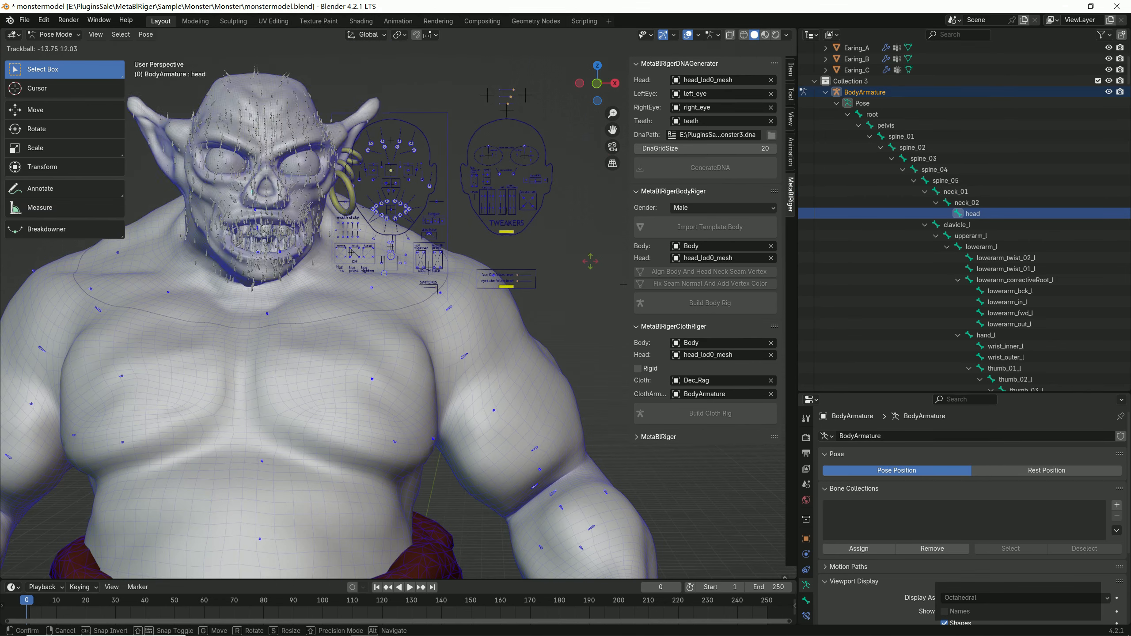
pyautogui.rightClick(624, 284)
# Try trackball rotations on clavicle_l from the front and side to test the shoulder's deformation, then cancel them.
pyautogui.scroll(-5, 553, 267)
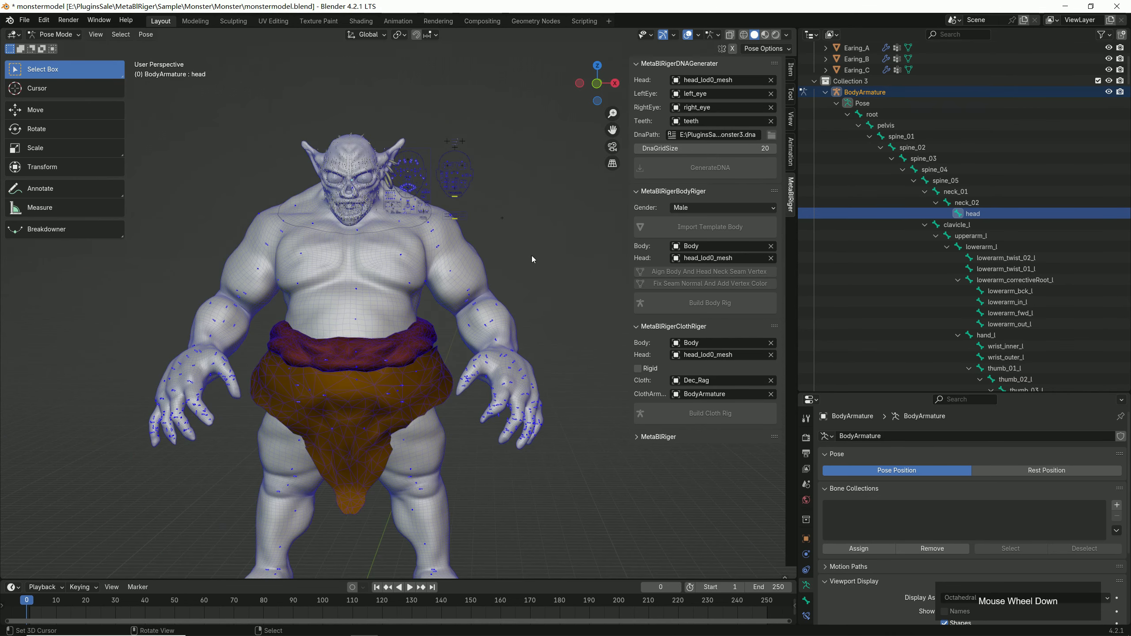
pyautogui.click(953, 227)
pyautogui.press('r')
pyautogui.press('r')
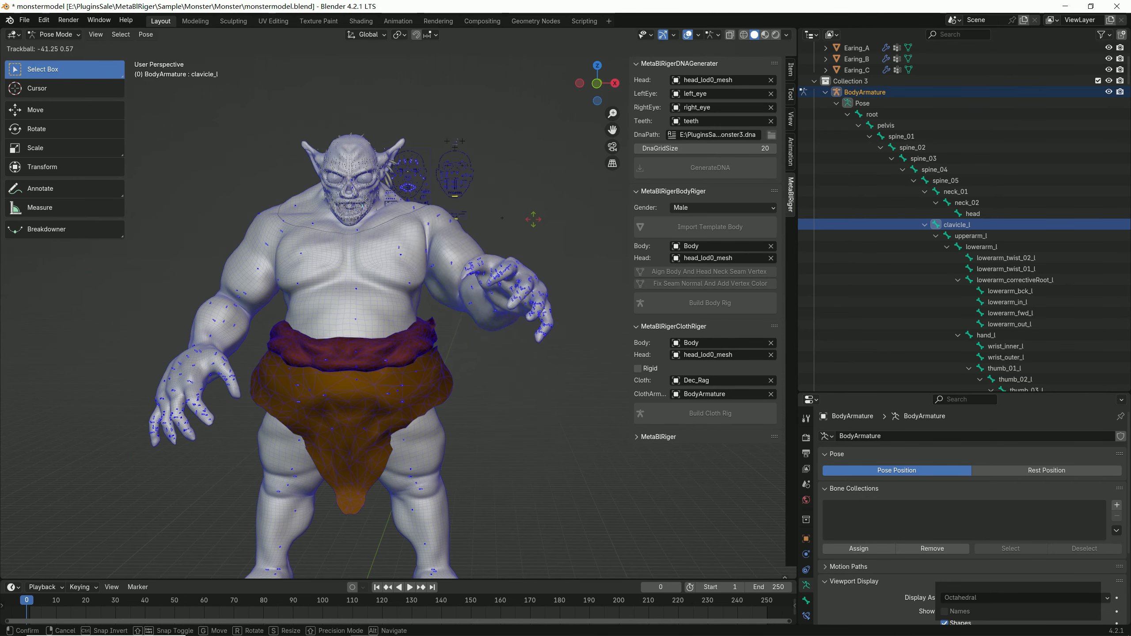
pyautogui.rightClick(540, 257)
pyautogui.moveTo(540, 256); pyautogui.dragTo(487, 255, button='middle')
pyautogui.scroll(3, 486, 254)
pyautogui.keyDown('shift'); pyautogui.moveTo(487, 254); pyautogui.dragTo(443, 263, button='middle'); pyautogui.keyUp('shift')
pyautogui.press('r')
pyautogui.press('r')
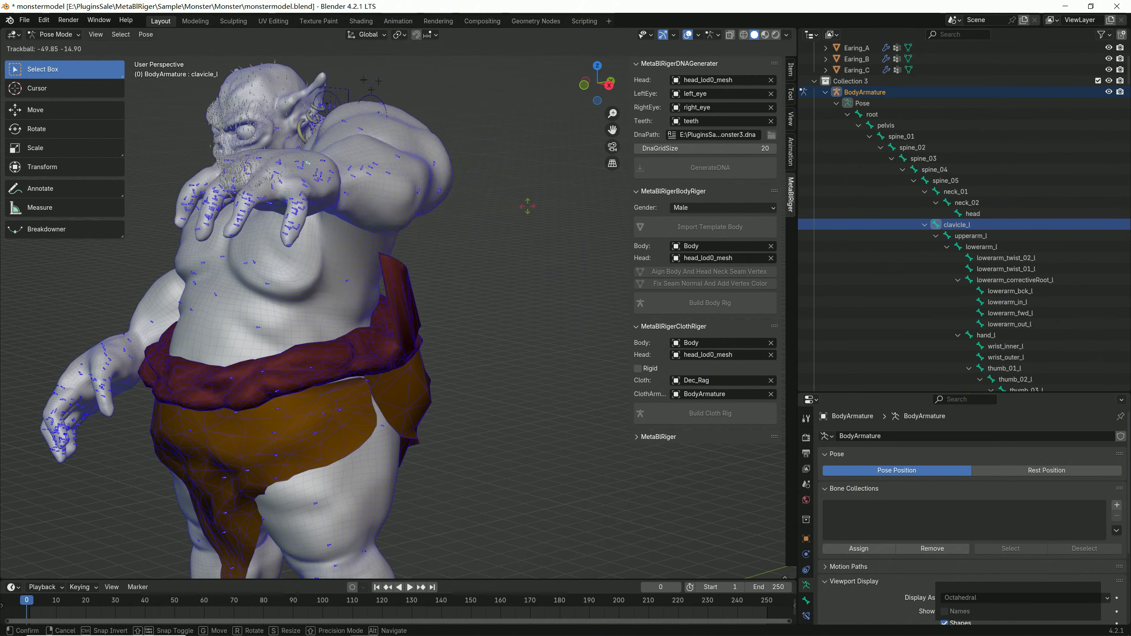
pyautogui.rightClick(530, 214)
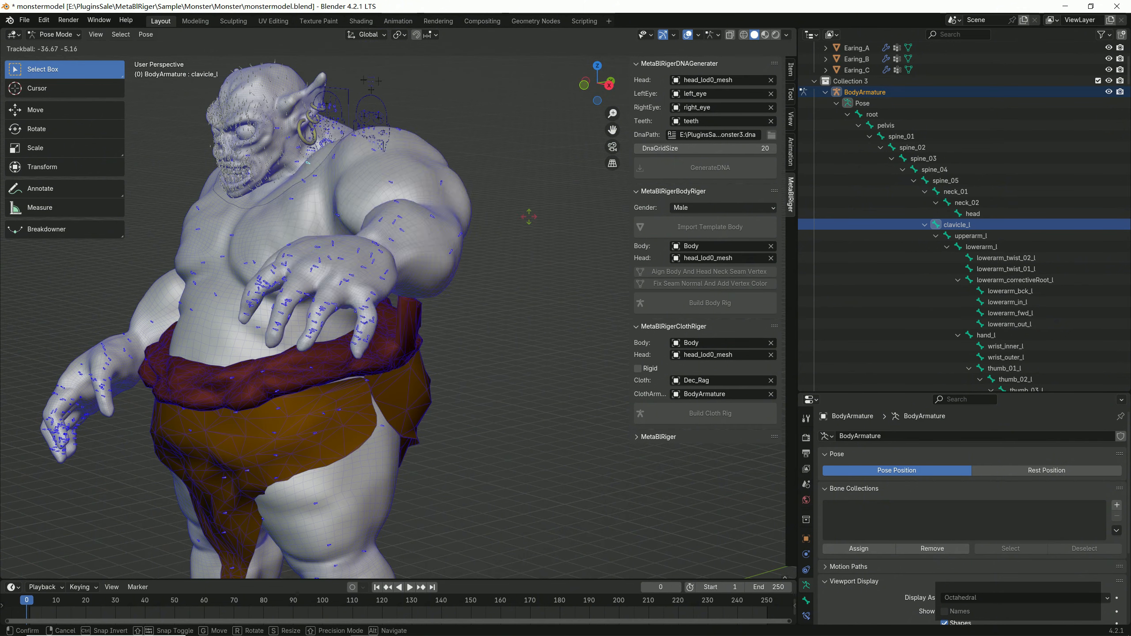
# Try rotating upperarm_l to test how the arm and belt deform, and undo the rotation.
pyautogui.scroll(-4, 555, 236)
pyautogui.click(1032, 236)
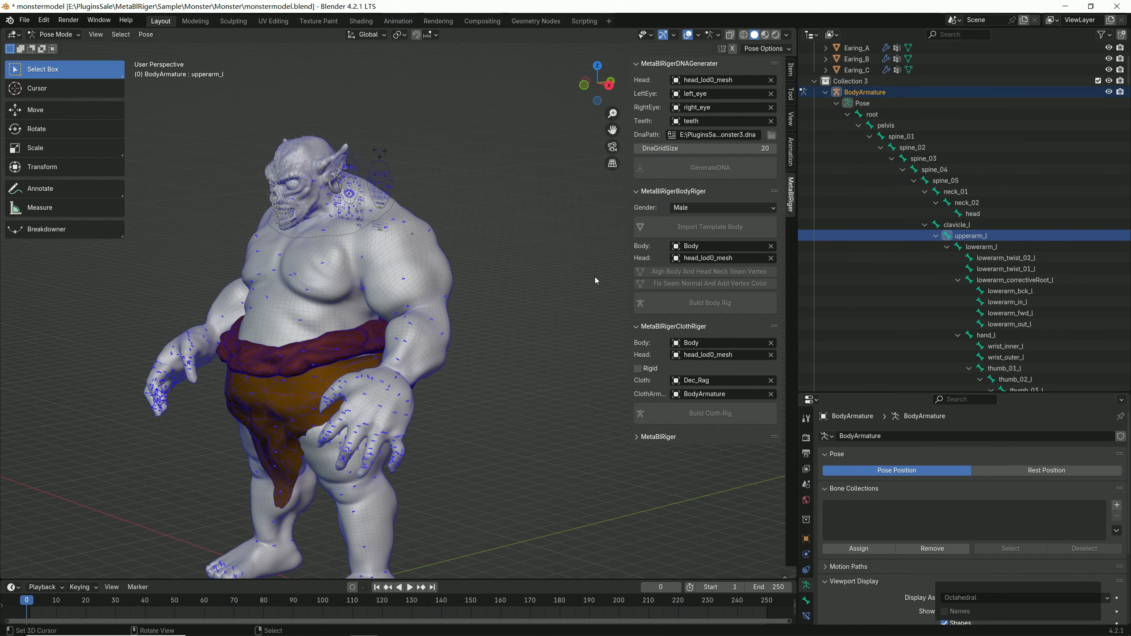
pyautogui.press('r')
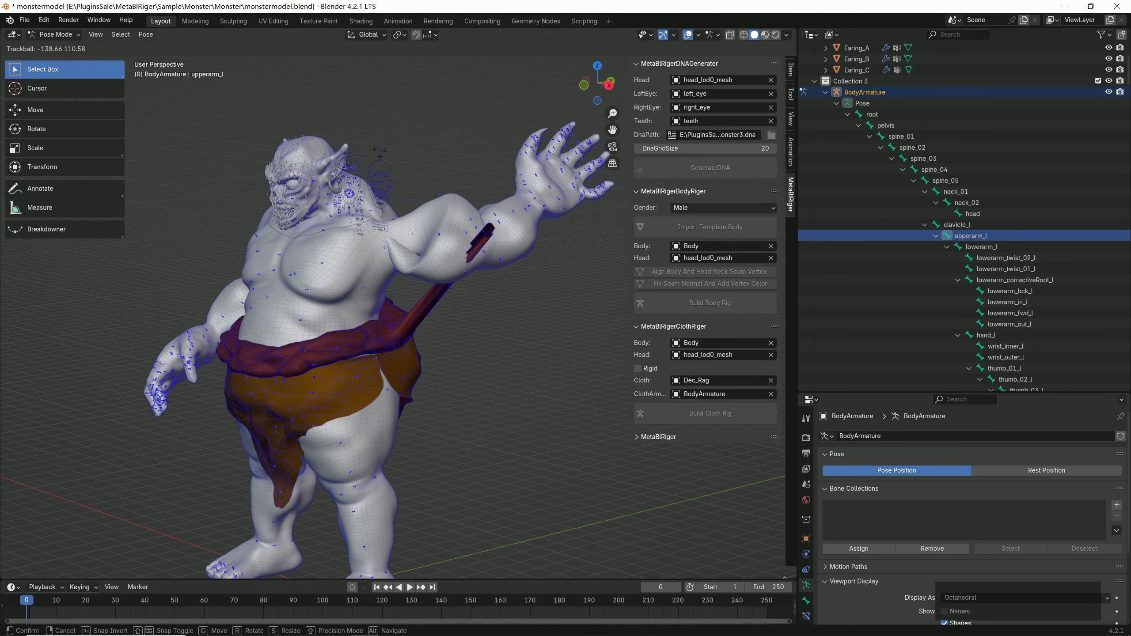
pyautogui.press('r')
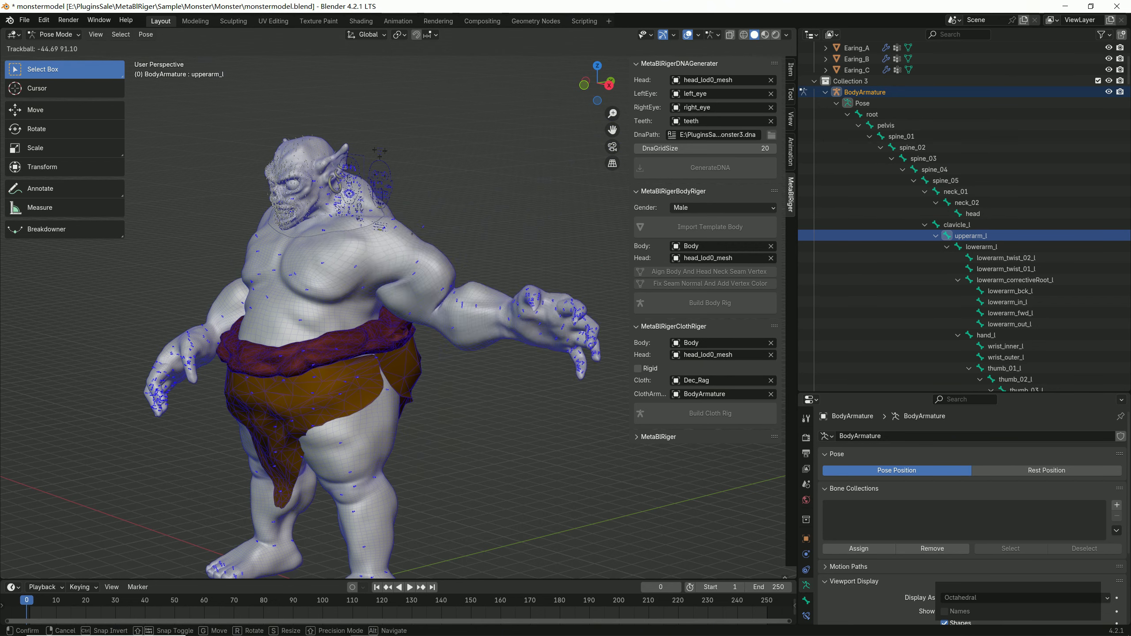
pyautogui.rightClick(530, 303)
pyautogui.moveTo(514, 312); pyautogui.dragTo(586, 315, button='middle')
pyautogui.scroll(5, 584, 315)
pyautogui.press('r')
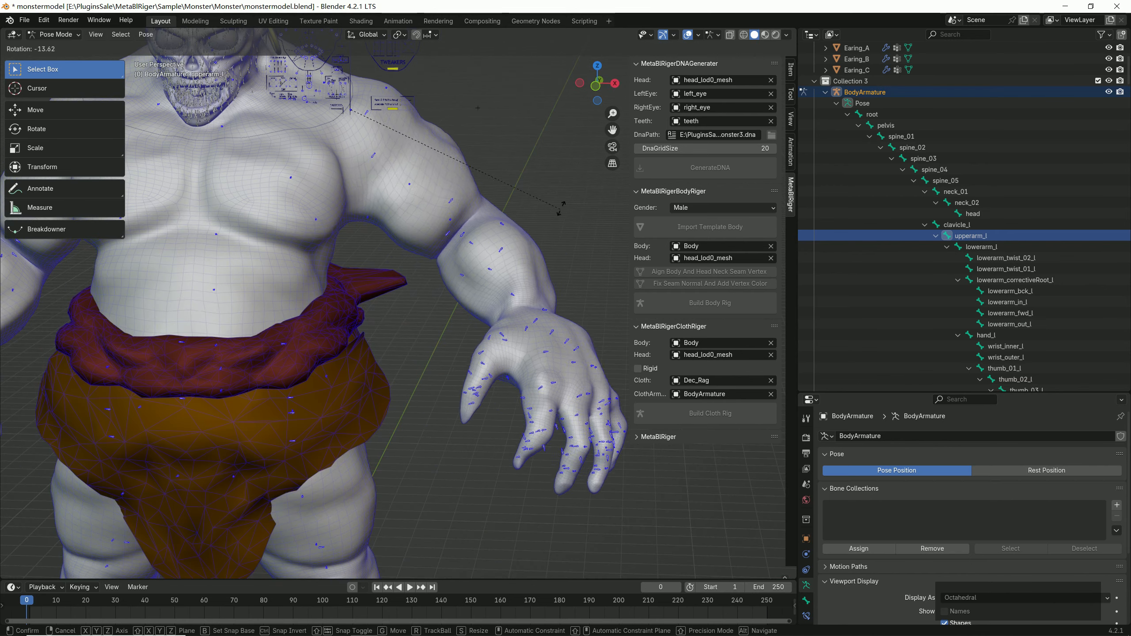
pyautogui.click(385, 290)
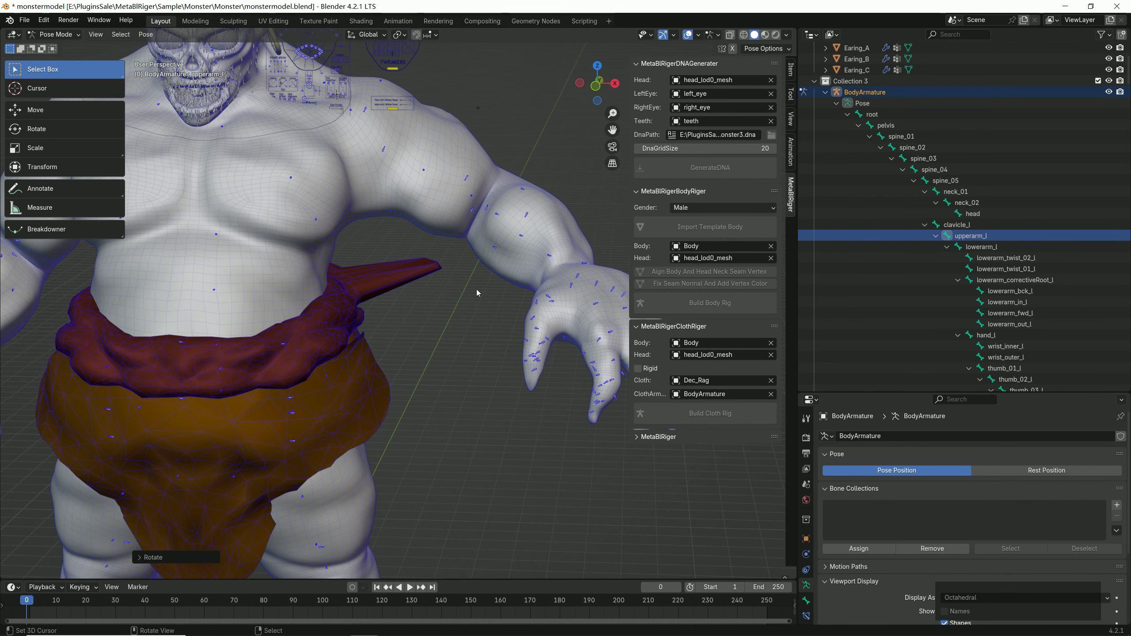
pyautogui.hotkey('ctrl', 'z')
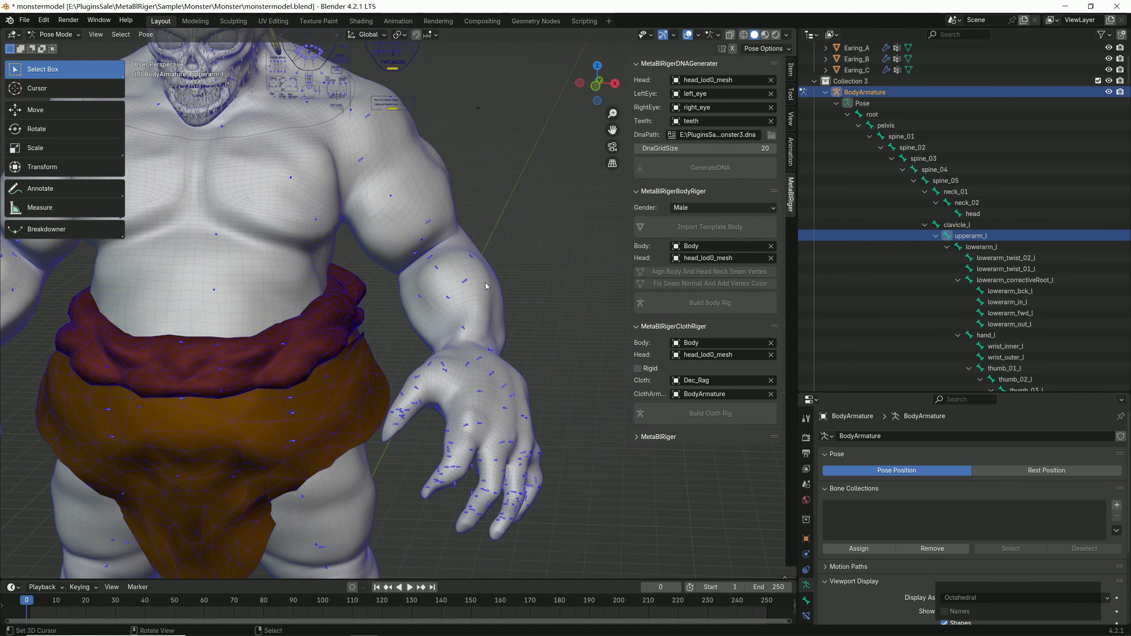
# Try a trackball rotation on lowerarm_l to test the forearm, cancel it, and select lowerarm_correctiveRoot_l.
pyautogui.click(991, 249)
pyautogui.press('r')
pyautogui.press('r')
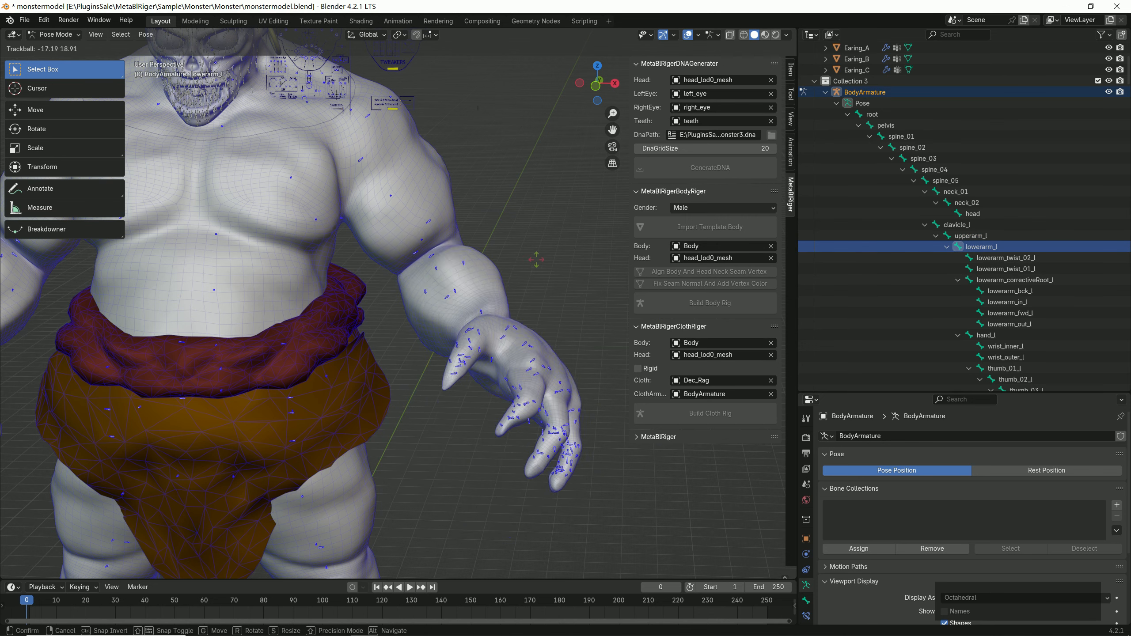
pyautogui.rightClick(538, 315)
pyautogui.click(997, 281)
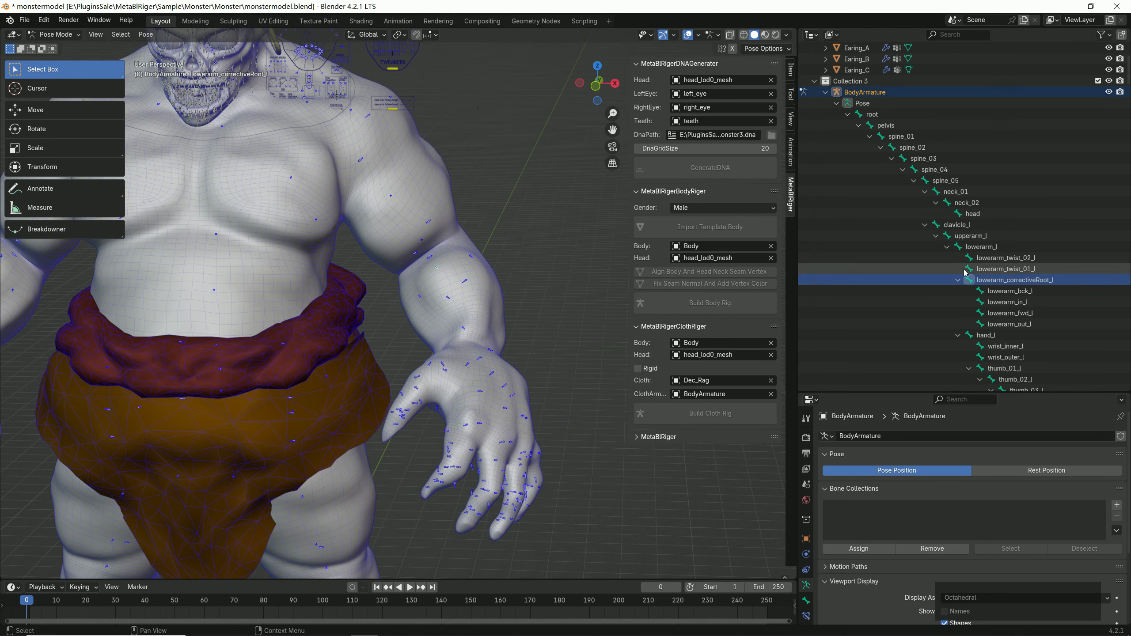
# Try a trackball rotation on hand_l to test the wrist's deformation, then cancel it.
pyautogui.click(989, 337)
pyautogui.press('r')
pyautogui.press('r')
pyautogui.rightClick(553, 342)
pyautogui.scroll(-3, 1048, 293)
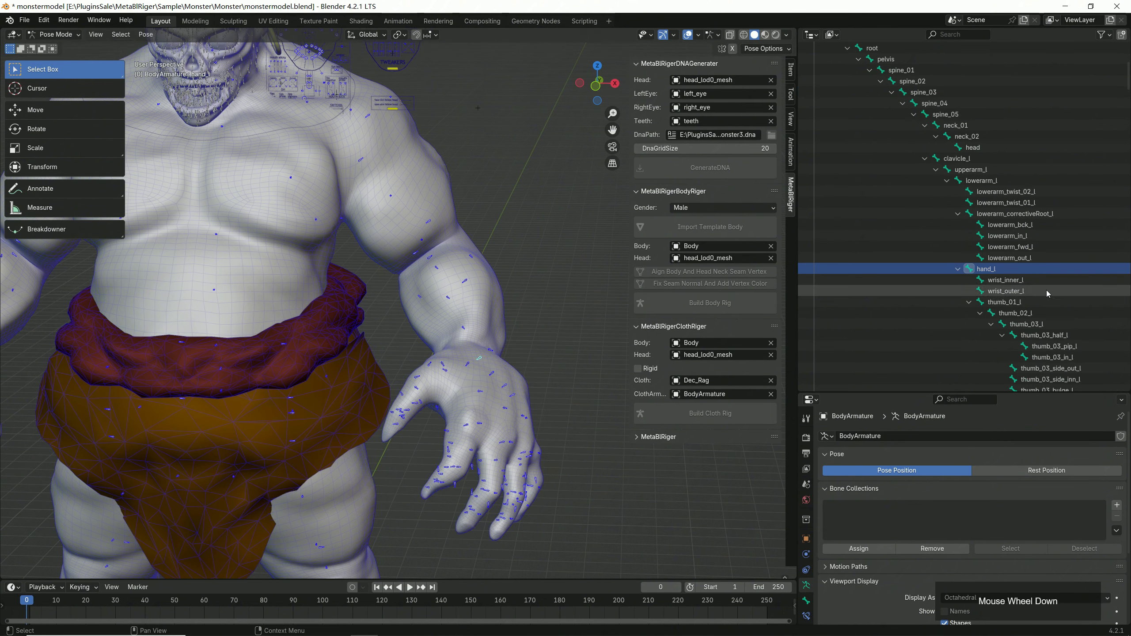
# Try trackball rotations on thumb_01_l and thumb_02_l to test the thumb's deformation, cancelling each.
pyautogui.click(1020, 302)
pyautogui.press('r')
pyautogui.press('r')
pyautogui.rightClick(557, 363)
pyautogui.click(1020, 313)
pyautogui.press('r')
pyautogui.press('r')
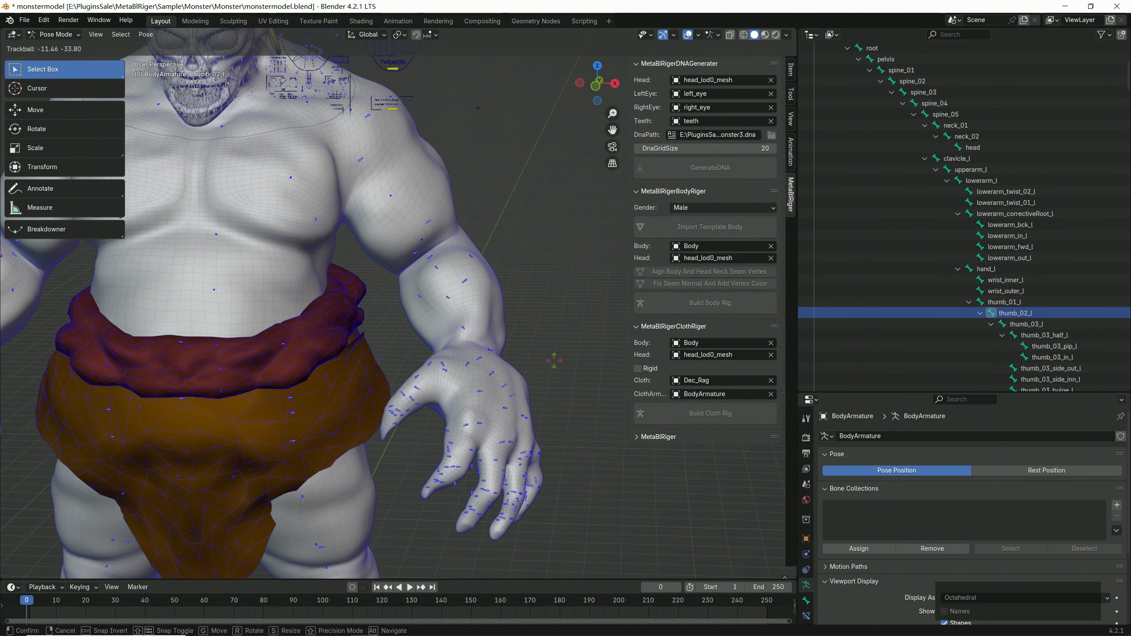
pyautogui.rightClick(552, 362)
# Try rotating thumb_03_half_l and thumb_02_half_l to test the thumb's helper bones, cancelling each rotation.
pyautogui.scroll(-2, 1045, 291)
pyautogui.click(1045, 294)
pyautogui.press('r')
pyautogui.press('r')
pyautogui.rightClick(572, 355)
pyautogui.scroll(-3, 1042, 297)
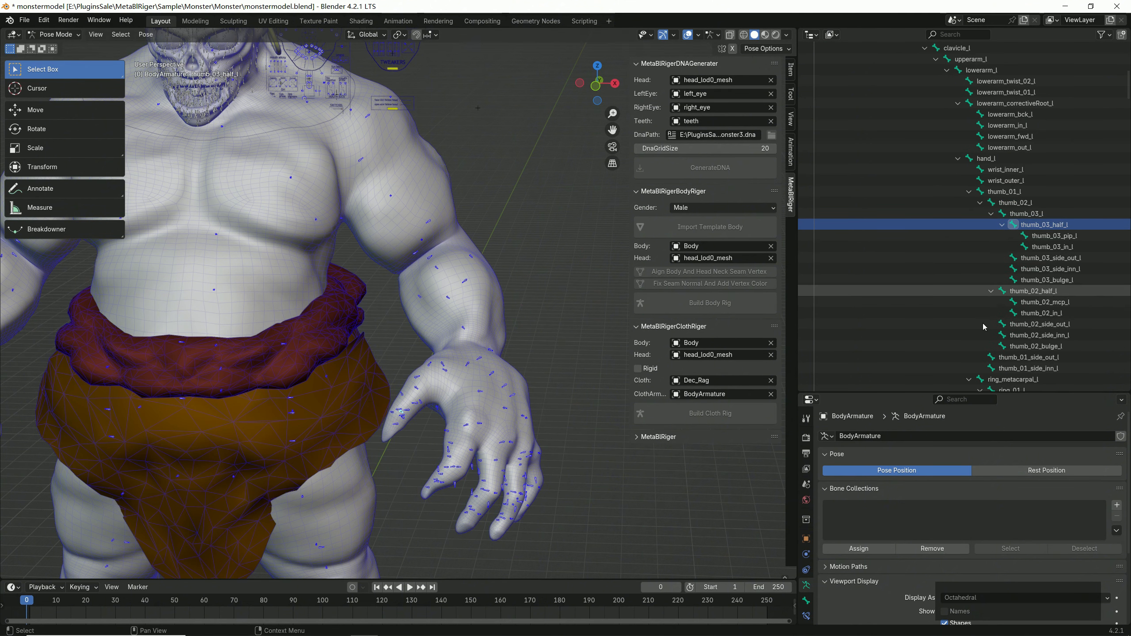
pyautogui.click(1035, 293)
pyautogui.press('r')
pyautogui.rightClick(613, 401)
# Try rotating ring_metacarpal_l and ring_01_l to test the ring finger's deformation, then cancel the rotations.
pyautogui.scroll(-5, 1024, 285)
pyautogui.click(1013, 268)
pyautogui.press('r')
pyautogui.press('r')
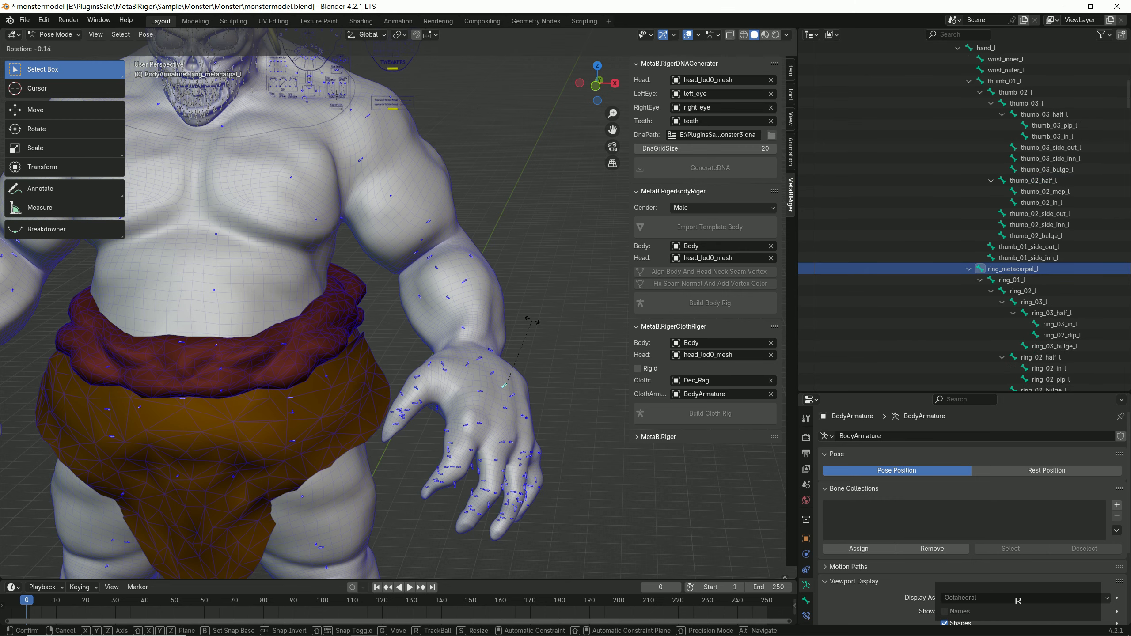
pyautogui.rightClick(545, 311)
pyautogui.scroll(-3, 550, 332)
pyautogui.moveTo(550, 333); pyautogui.dragTo(446, 328, button='middle')
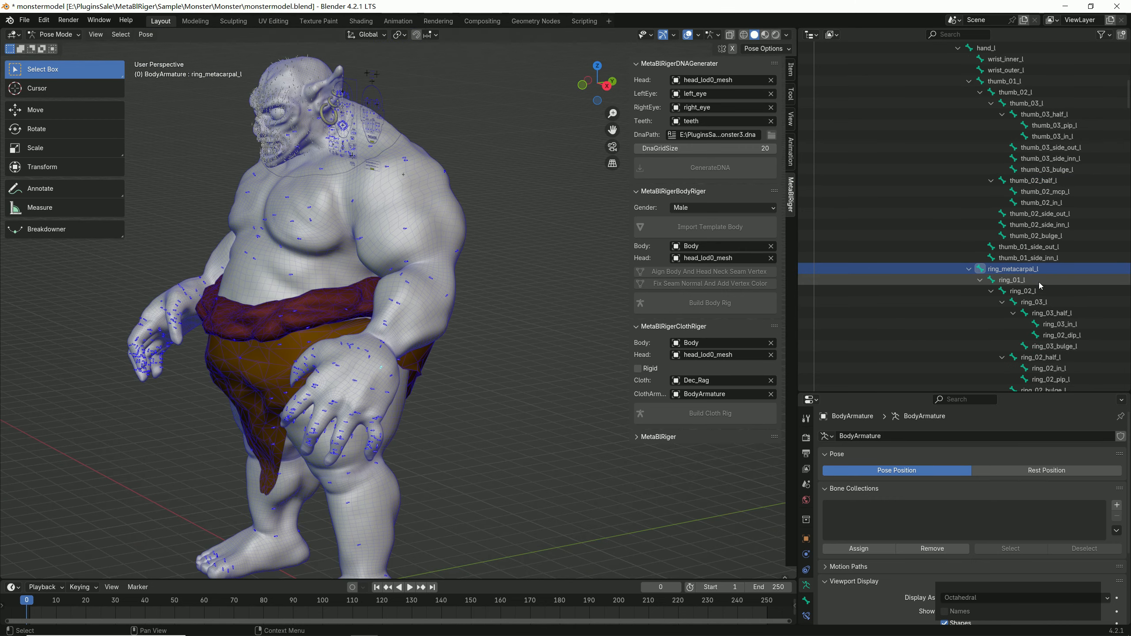
pyautogui.click(1012, 279)
pyautogui.press('r')
pyautogui.press('r')
pyautogui.scroll(-3, 492, 423)
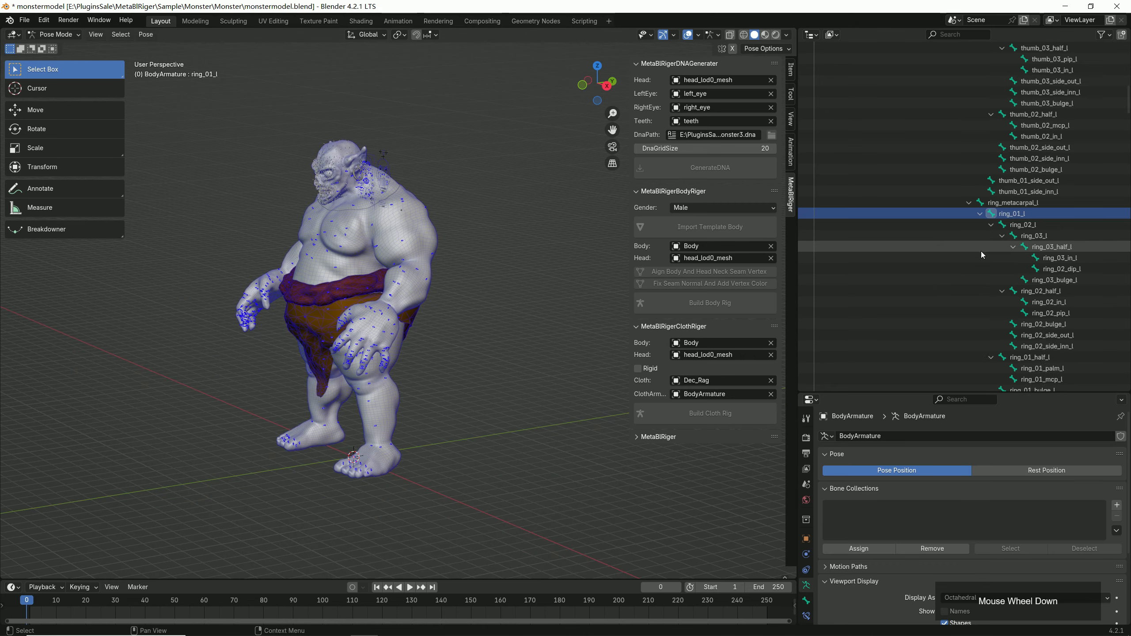
# Try a trackball rotation on thigh_r to test how the leg and rag cloth deform, then cancel it.
pyautogui.scroll(-15, 958, 289)
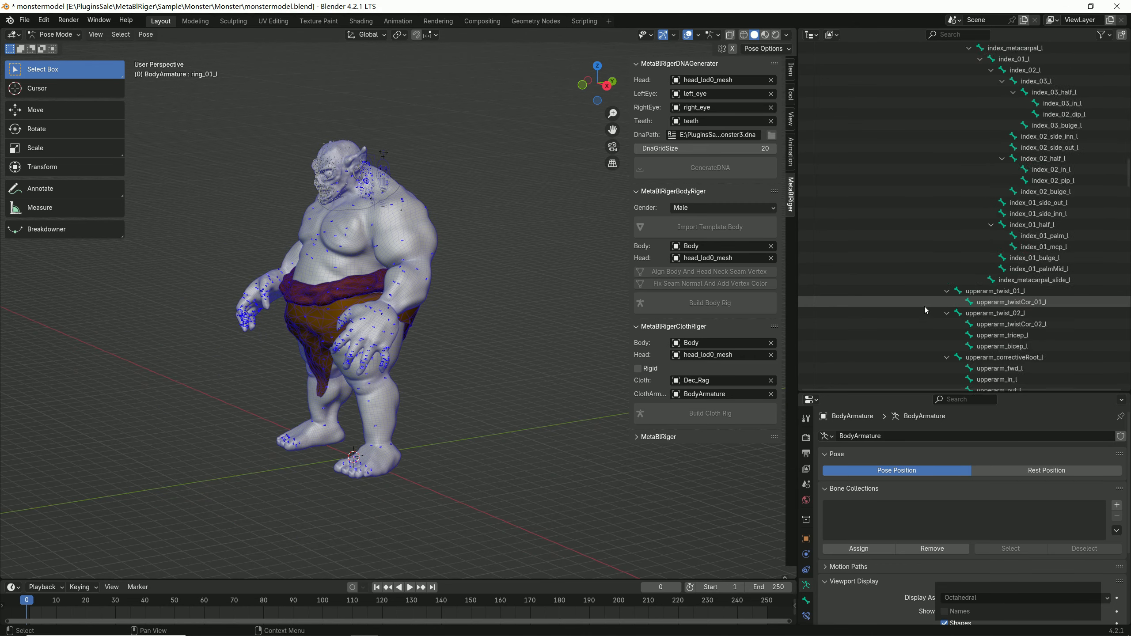
pyautogui.moveTo(904, 392); pyautogui.dragTo(920, 472)
pyautogui.scroll(-4, 913, 364)
pyautogui.click(897, 397)
pyautogui.moveTo(538, 329); pyautogui.dragTo(615, 320, button='middle')
pyautogui.press('r')
pyautogui.press('r')
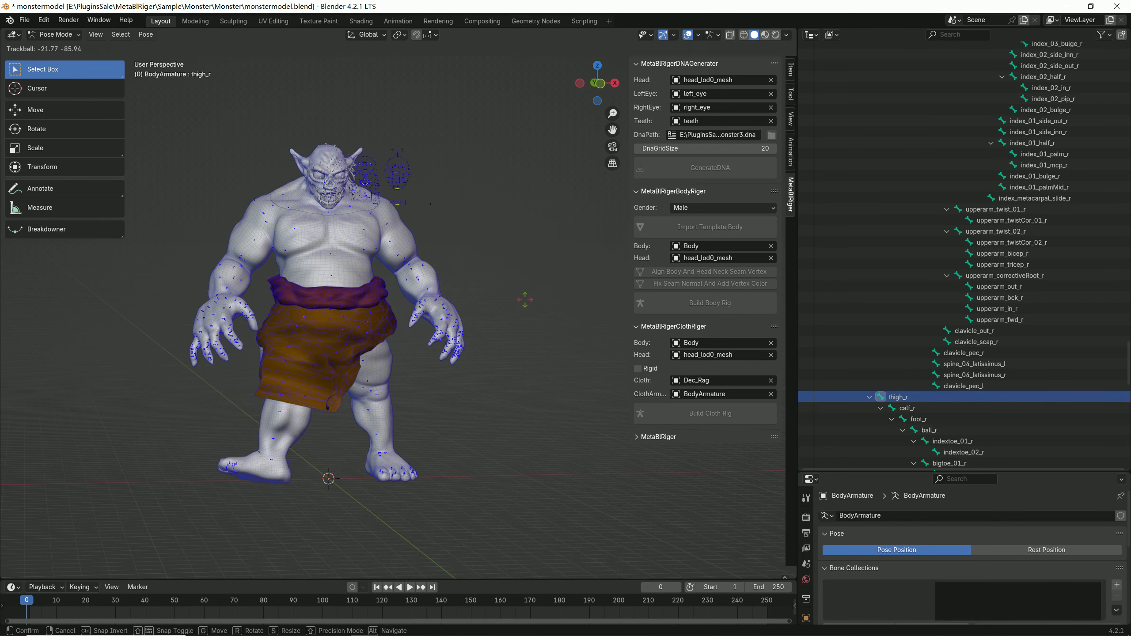
pyautogui.press('Escape')
# Collapse the thigh_r branch, try rotating thigh_l to test the other leg, and cancel the rotation.
pyautogui.click(870, 397)
pyautogui.click(885, 368)
pyautogui.press('r')
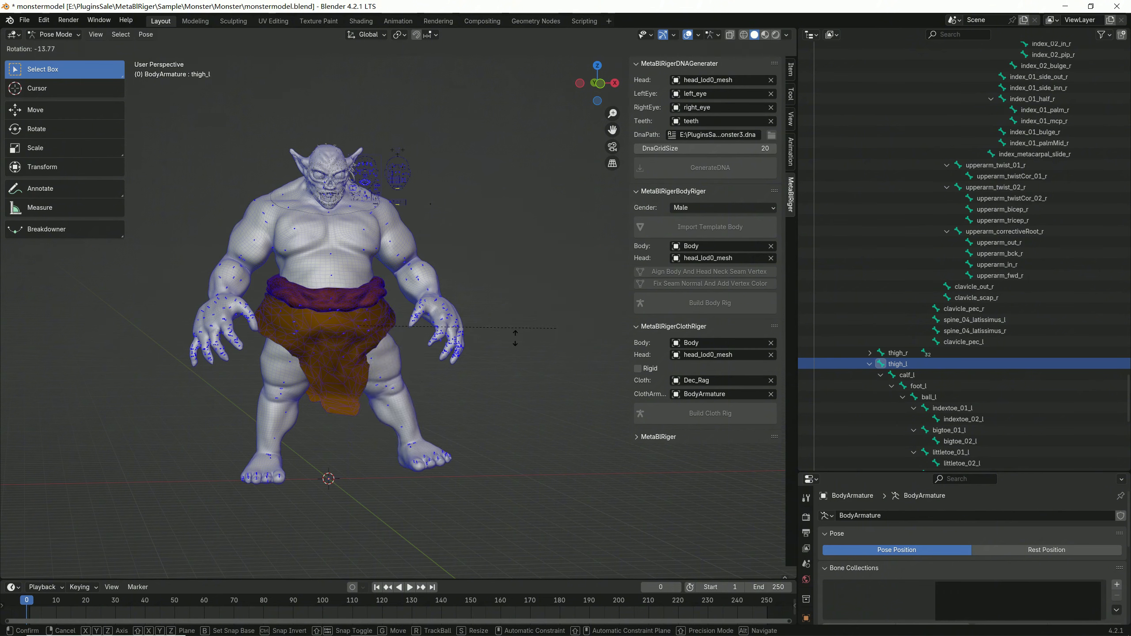
pyautogui.press('r')
pyautogui.rightClick(521, 383)
# Switch BodyArmature from Pose Mode to Object Mode.
pyautogui.scroll(2, 528, 358)
pyautogui.keyDown('shift'); pyautogui.moveTo(528, 358); pyautogui.dragTo(526, 401, button='middle'); pyautogui.keyUp('shift')
pyautogui.scroll(2, 502, 412)
pyautogui.moveTo(526, 400)
pyautogui.mouseDown(button='middle')
pyautogui.moveTo(502, 412)
pyautogui.moveTo(510, 408)
pyautogui.mouseUp(button='middle')
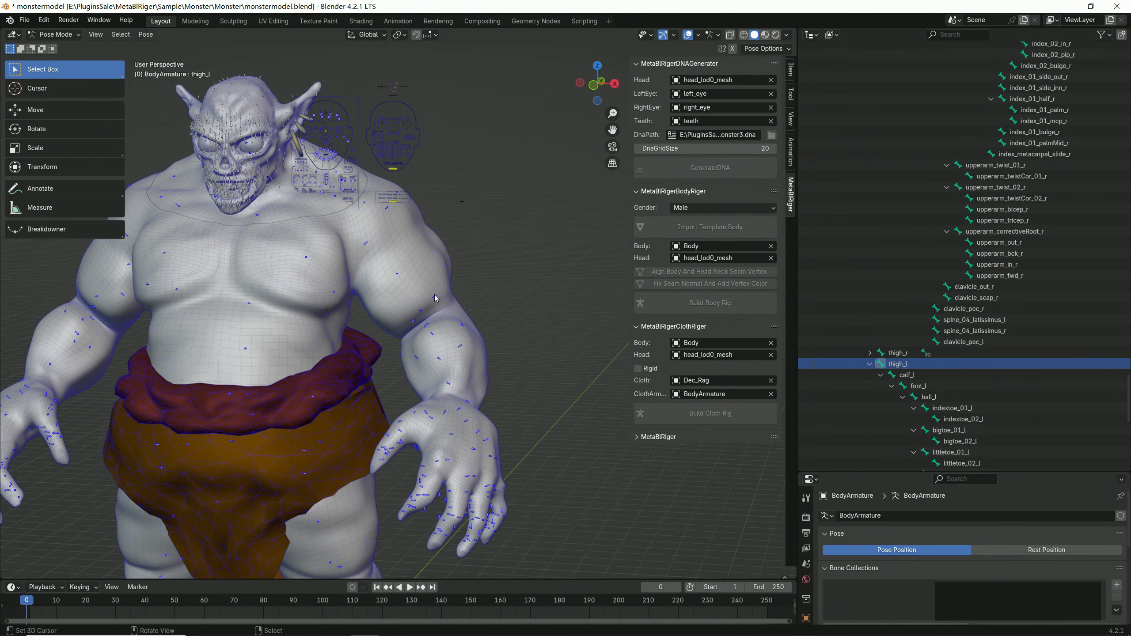
pyautogui.rightClick(435, 295)
pyautogui.click(54, 35)
pyautogui.click(54, 46)
# Select GUIArmature beside the head in a widened viewport and switch it to Pose Mode.
pyautogui.moveTo(380, 273); pyautogui.dragTo(403, 267, button='middle')
pyautogui.rightClick(419, 172)
pyautogui.scroll(2, 469, 268)
pyautogui.keyDown('shift'); pyautogui.moveTo(420, 217); pyautogui.dragTo(566, 297, button='middle'); pyautogui.keyUp('shift')
pyautogui.scroll(3, 468, 268)
pyautogui.moveTo(797, 235); pyautogui.dragTo(905, 236)
pyautogui.scroll(-1, 462, 236)
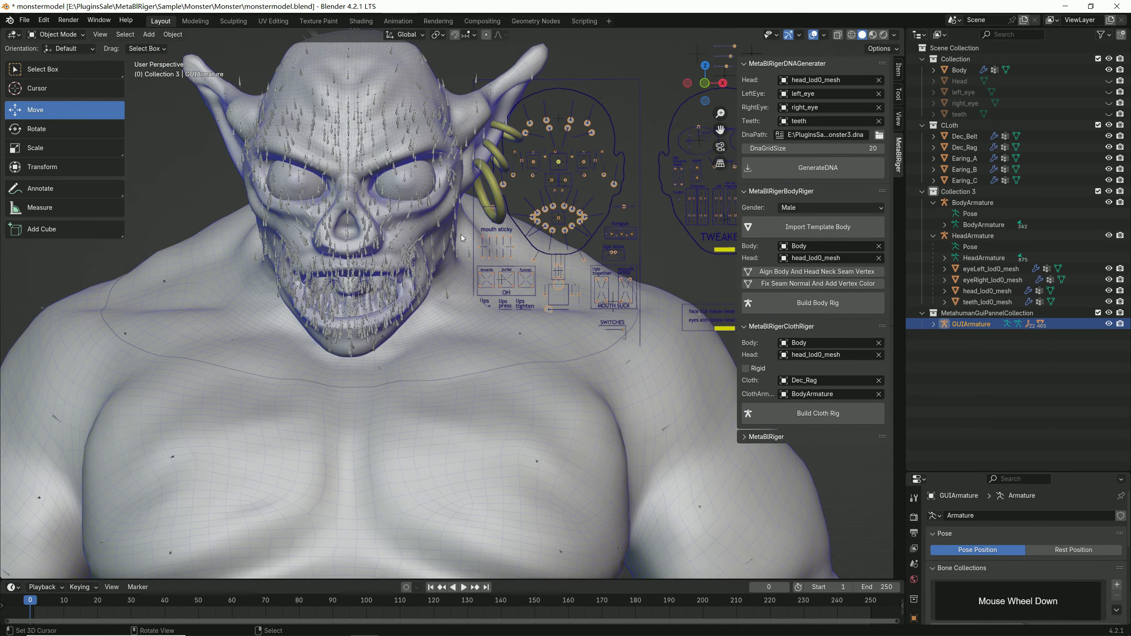
pyautogui.click(58, 71)
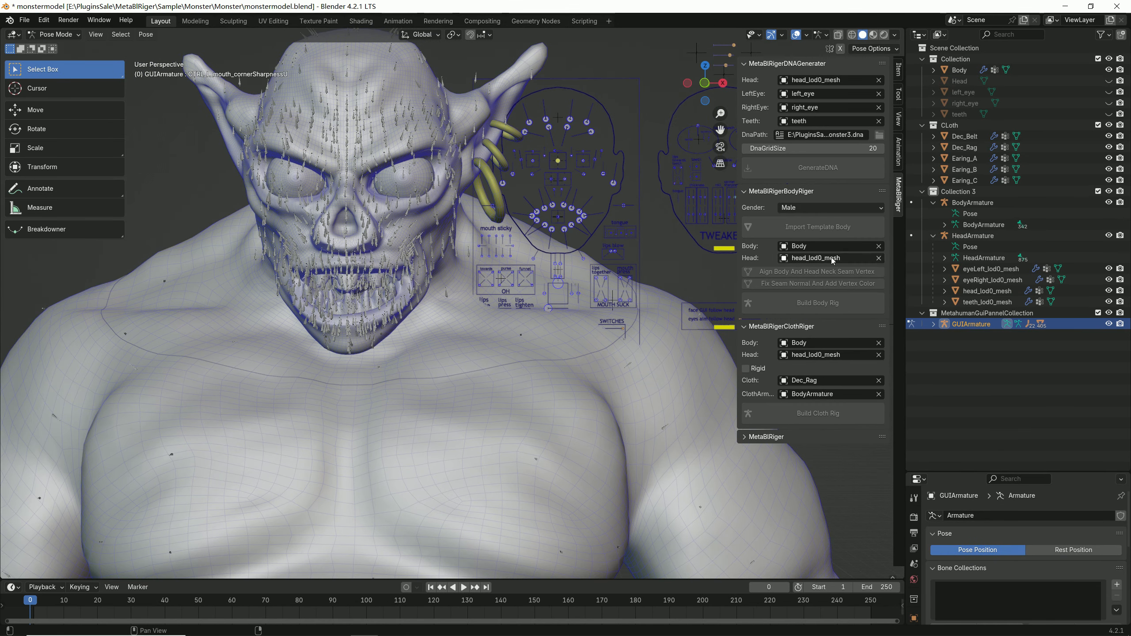
# Expand the MetaBlRiger section and start RigLogic so the facial controls drive the head.
pyautogui.click(782, 437)
pyautogui.scroll(-4, 805, 421)
pyautogui.click(810, 476)
# Try moving an upper-lip control, cancel it, and move CTRL_L_mouth_upperLipRaise to test the lip's deformation.
pyautogui.click(564, 205)
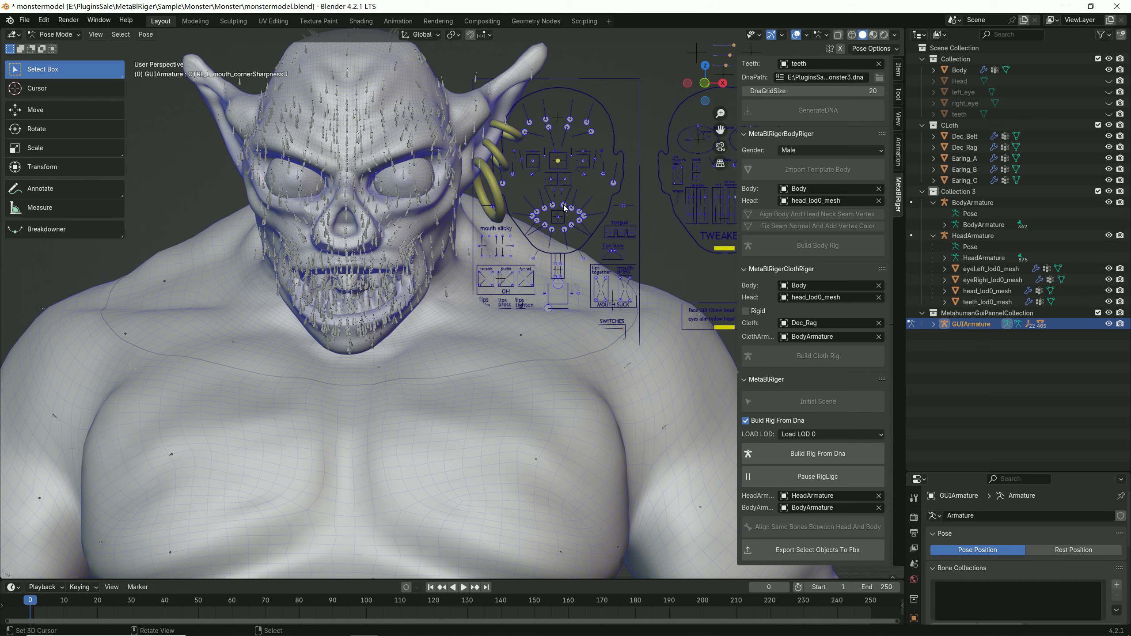
pyautogui.press('g')
pyautogui.rightClick(586, 198)
pyautogui.click(571, 208)
pyautogui.moveTo(565, 204); pyautogui.dragTo(572, 186, button='right')
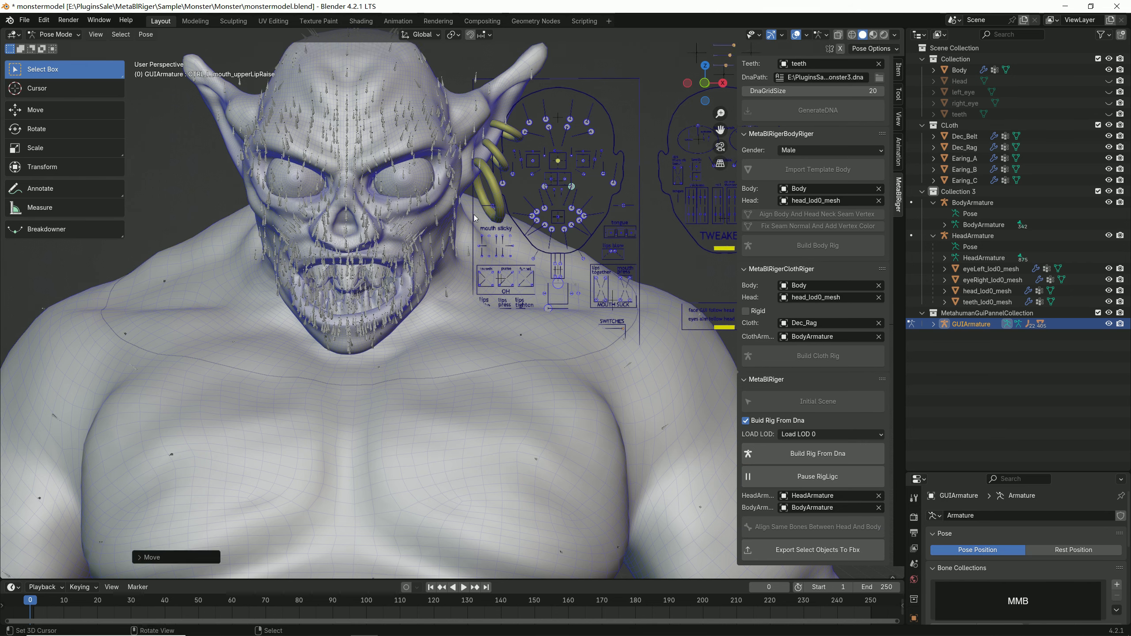
# Hide HeadArmature in the viewport so its bones do not cover the face.
pyautogui.moveTo(452, 250); pyautogui.dragTo(452, 237, button='middle')
pyautogui.keyDown('shift'); pyautogui.moveTo(452, 237); pyautogui.dragTo(452, 251, button='middle'); pyautogui.keyUp('shift')
pyautogui.scroll(1, 452, 250)
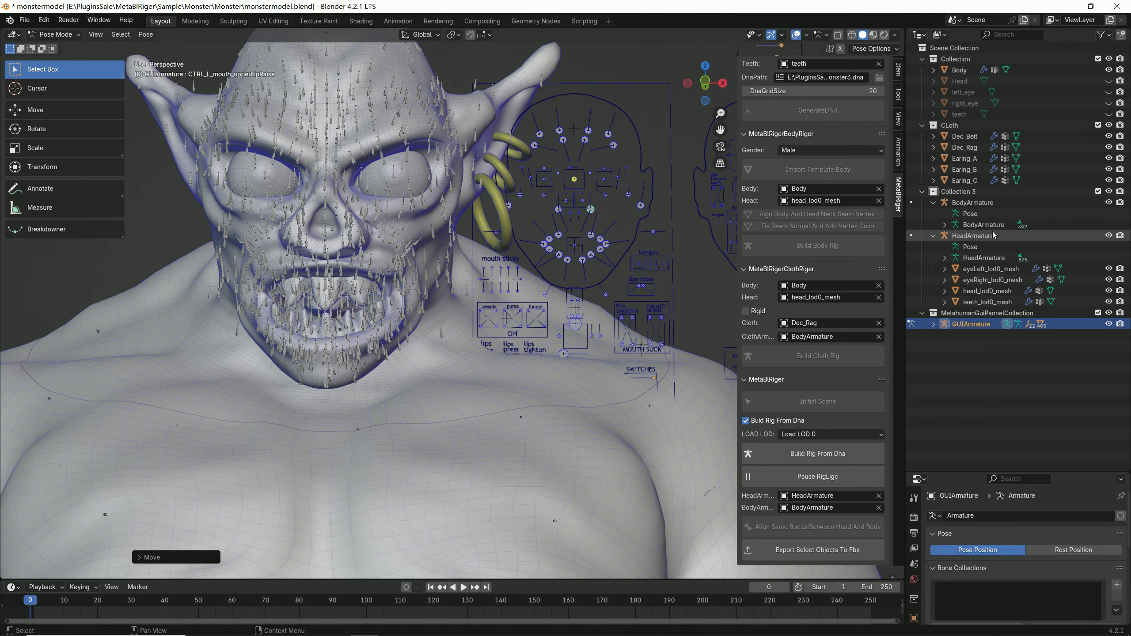
pyautogui.click(1109, 235)
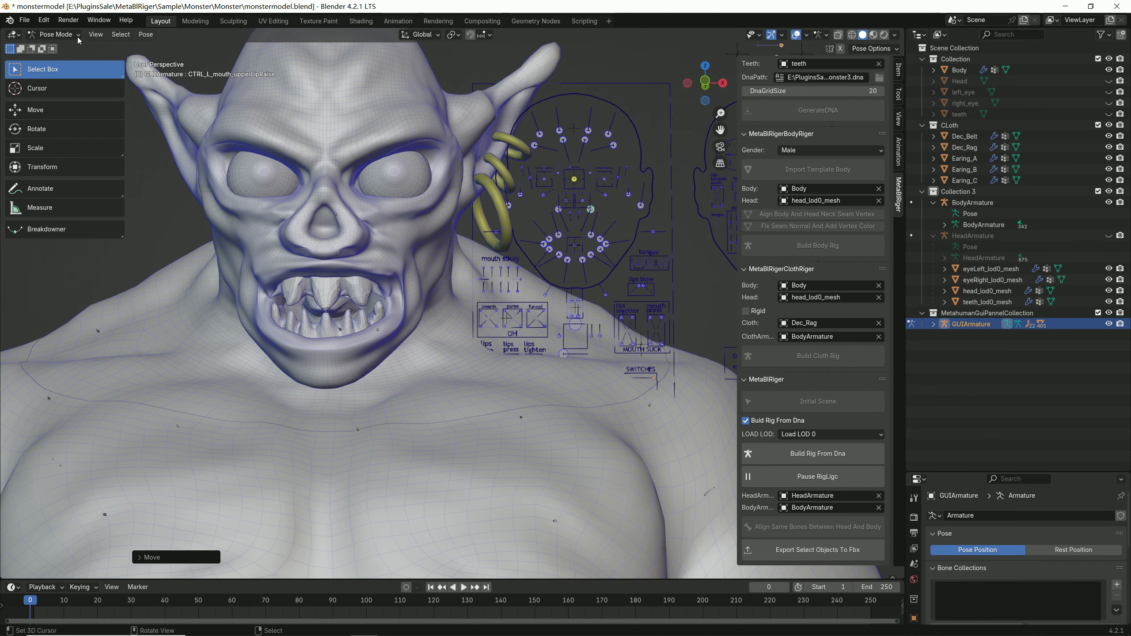
# Test CTRL_L_mouth_lowerLipDepress and the central mouth control with the Move tool, then cancel or undo the moves.
pyautogui.moveTo(585, 268); pyautogui.dragTo(591, 303, button='right')
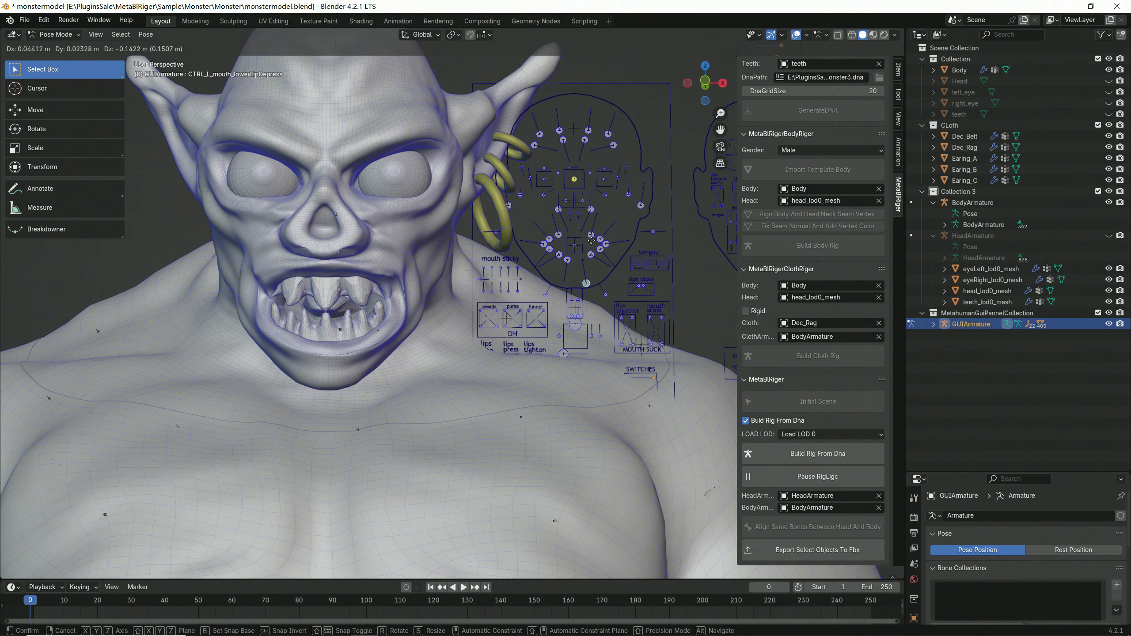
pyautogui.rightClick(593, 272)
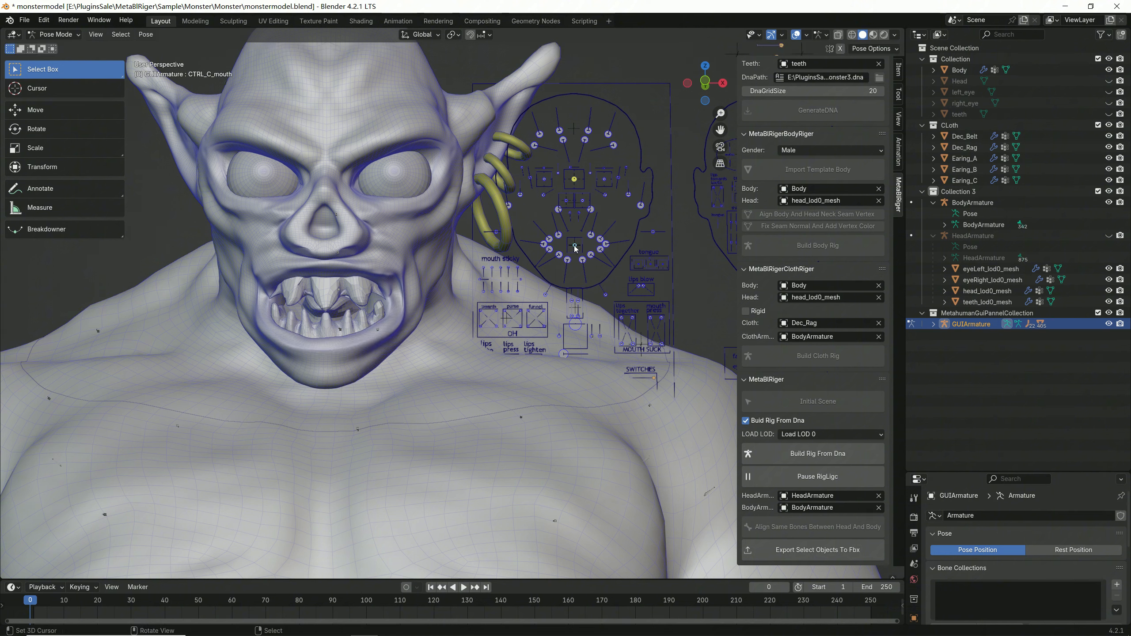
pyautogui.click(58, 111)
pyautogui.moveTo(575, 245); pyautogui.dragTo(572, 280)
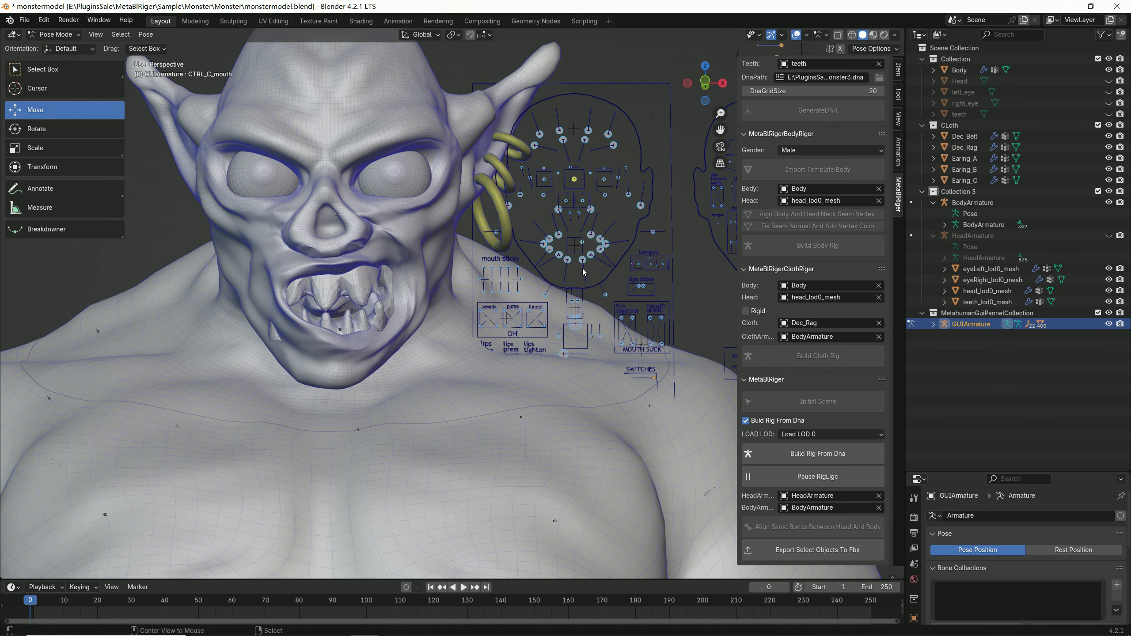
pyautogui.hotkey('ctrl', 'z')
# Switch to Object Mode, reselect GUIArmature after picking the teeth mesh, and return to Pose Mode.
pyautogui.rightClick(294, 312)
pyautogui.click(58, 35)
pyautogui.click(173, 35)
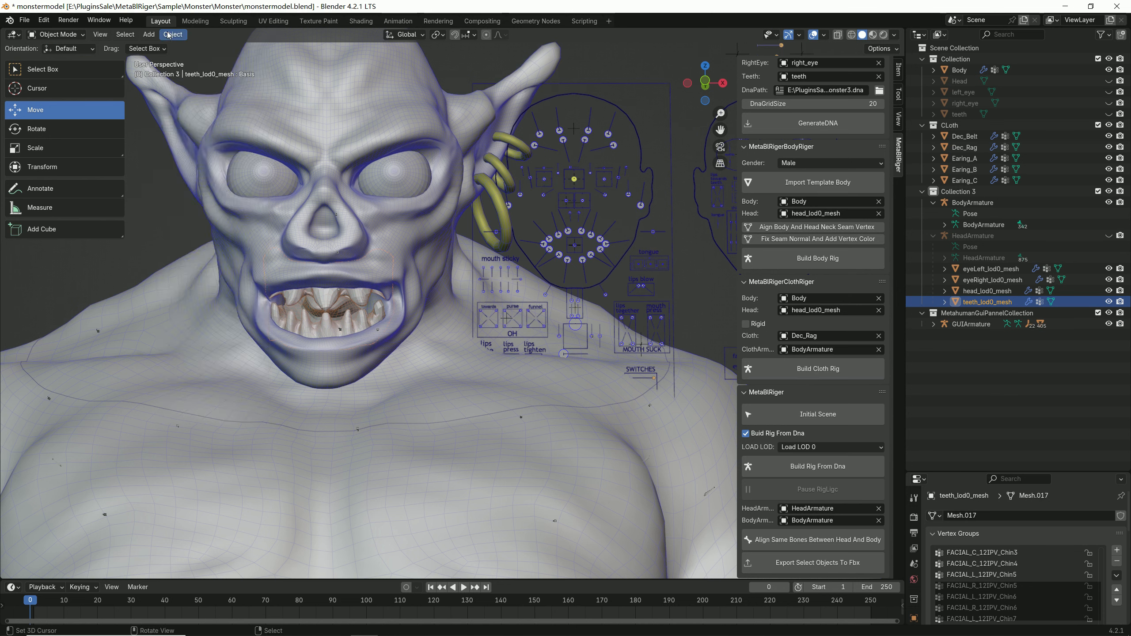
pyautogui.click(205, 288)
pyautogui.click(548, 182)
pyautogui.hotkey('ctrl', 'Tab')
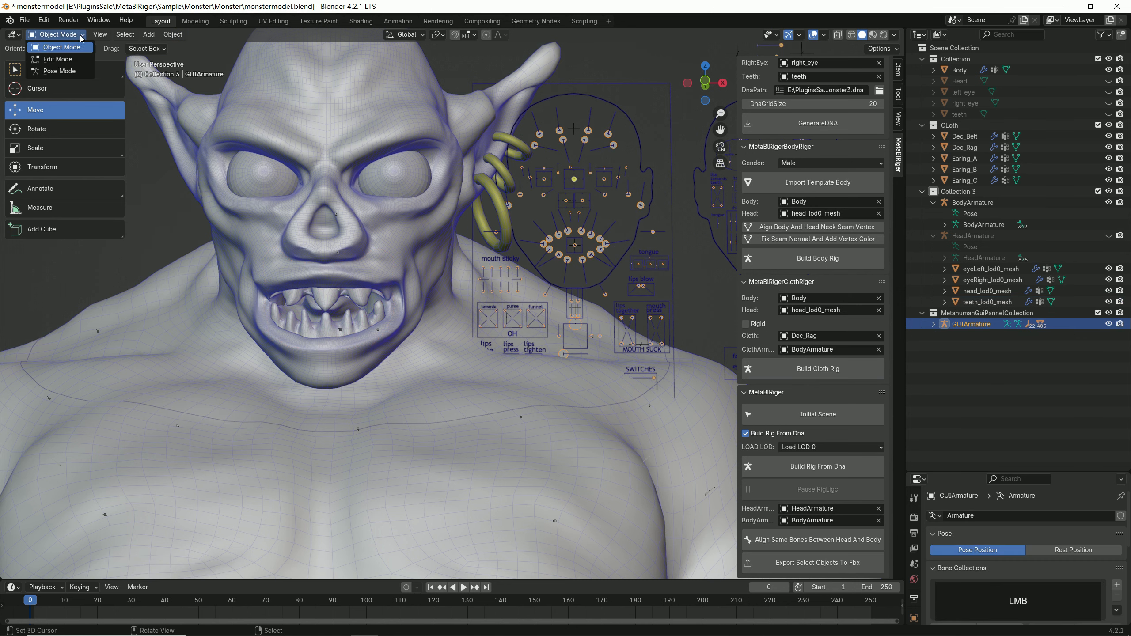
# Test the CTRL_R_eye_blink control and the control at the face panel's cheek edge by moving them.
pyautogui.moveTo(545, 169); pyautogui.dragTo(541, 202)
pyautogui.click(530, 177)
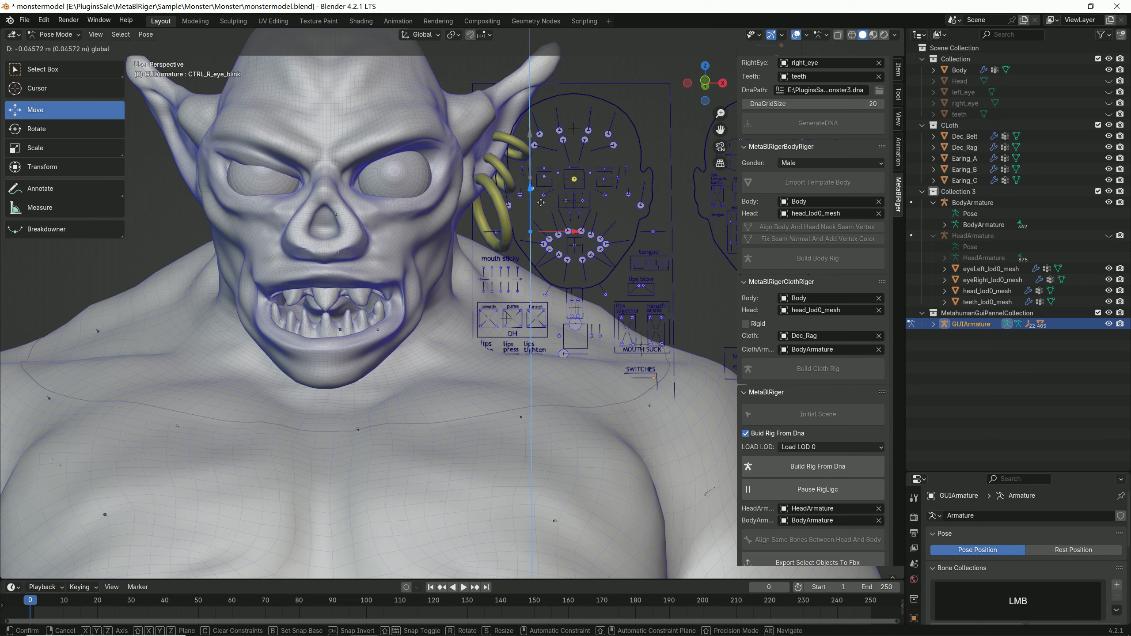
pyautogui.moveTo(560, 165); pyautogui.dragTo(561, 166)
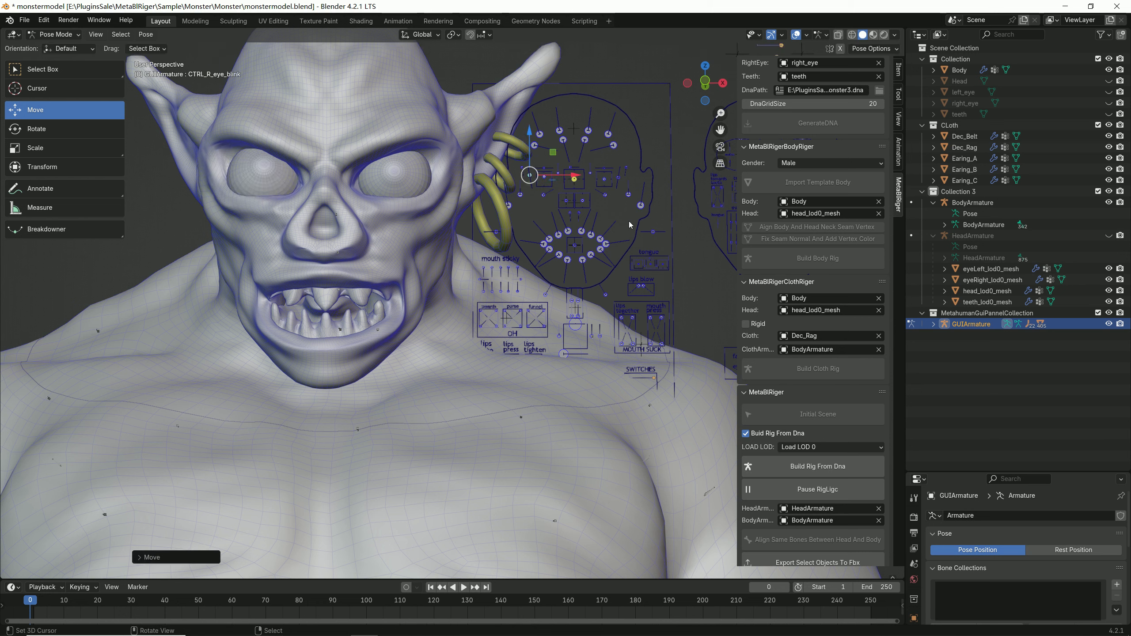
pyautogui.click(641, 205)
pyautogui.moveTo(641, 206)
pyautogui.mouseDown()
pyautogui.moveTo(644, 136)
pyautogui.moveTo(642, 257)
pyautogui.moveTo(642, 195)
pyautogui.mouseUp()
# Try moving the lip controls, including CTRL_R_mouth_stretch, to test the mouth's deformation, and cancel the moves.
pyautogui.moveTo(591, 235); pyautogui.dragTo(587, 268)
pyautogui.rightClick(593, 234)
pyautogui.rightClick(588, 268)
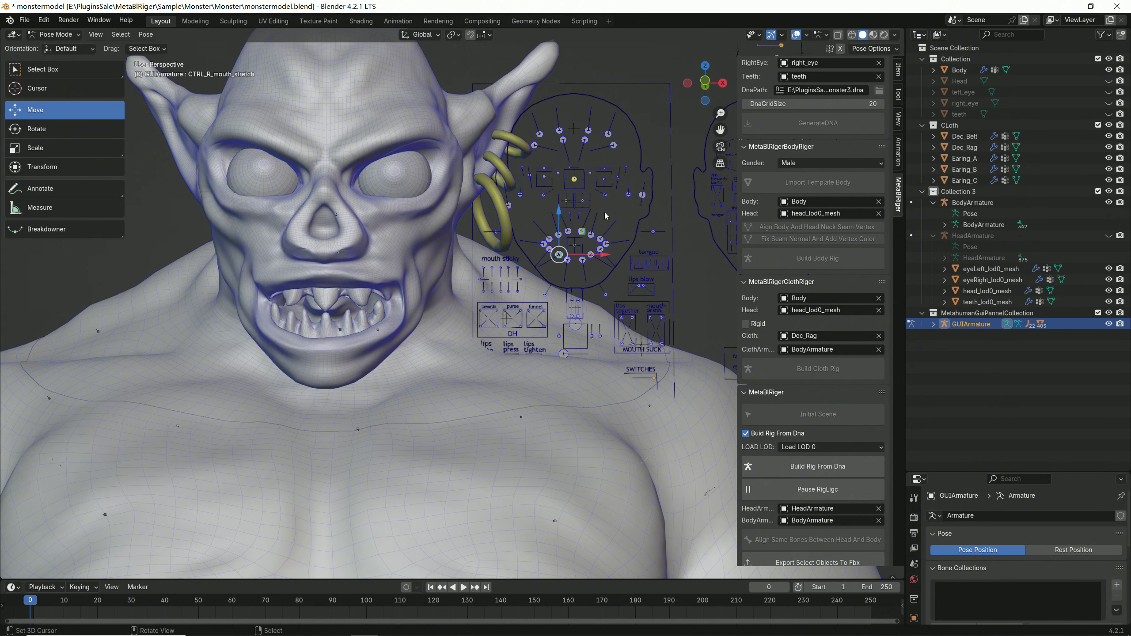
pyautogui.moveTo(593, 150); pyautogui.dragTo(574, 262)
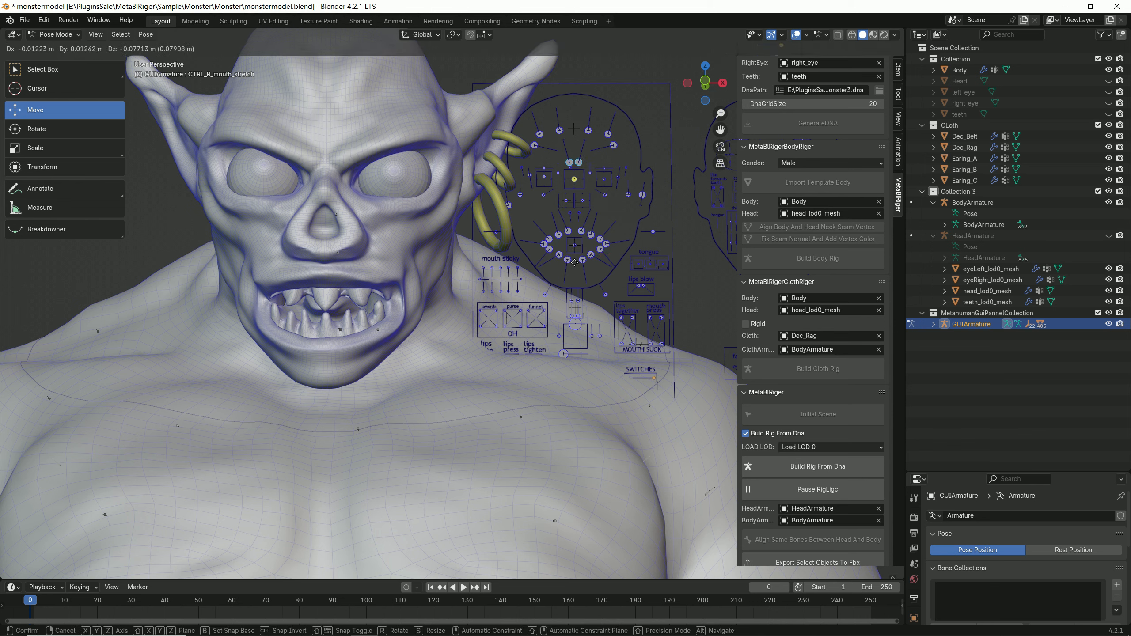
pyautogui.rightClick(564, 121)
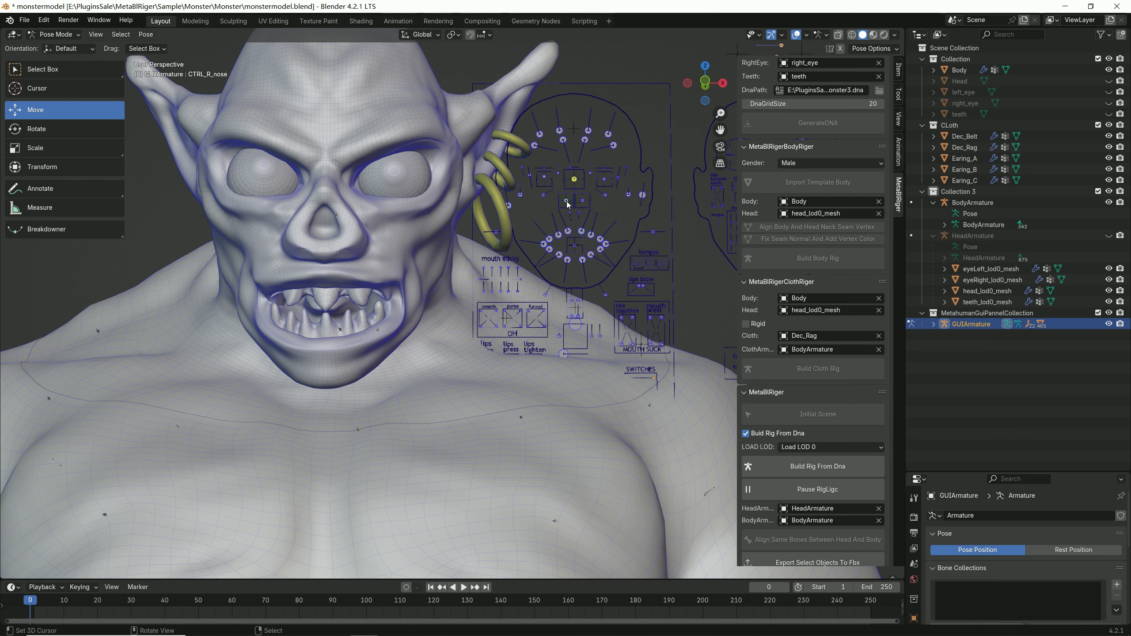
# Test the CTRL_R_nose and CTRL_C_tongue_move controls by moving them on the face panel.
pyautogui.moveTo(568, 205); pyautogui.dragTo(558, 239)
pyautogui.click(530, 227)
pyautogui.scroll(3, 592, 283)
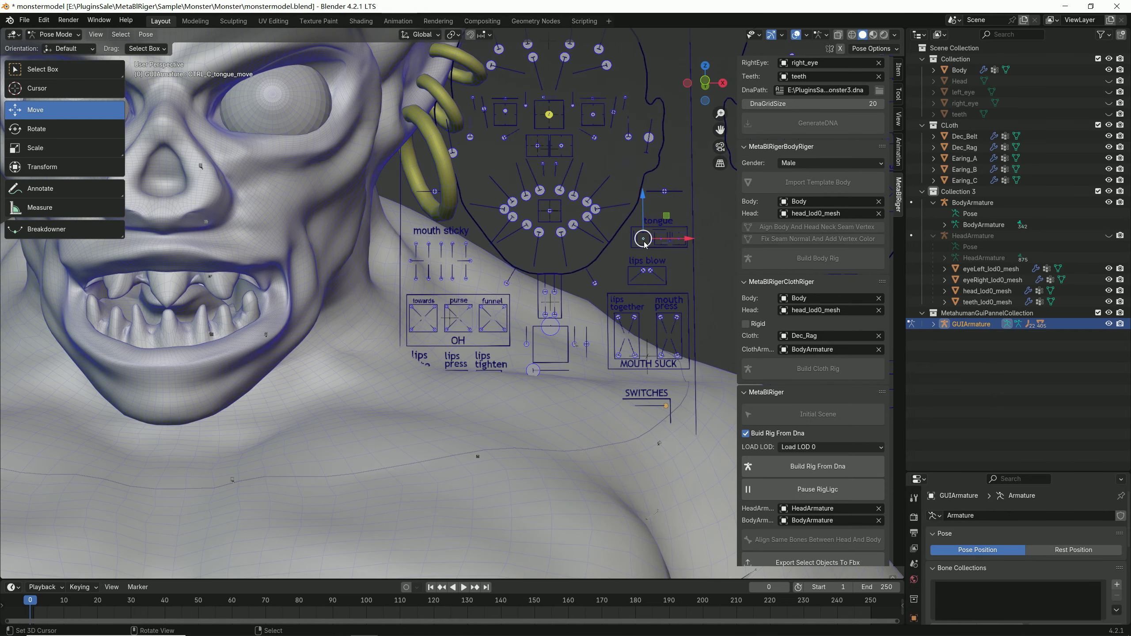
pyautogui.moveTo(644, 243)
pyautogui.mouseDown()
pyautogui.moveTo(596, 263)
pyautogui.moveTo(647, 244)
pyautogui.mouseUp()
# Test the jaw opening, CTRL_C_jaw_fwdBack and extreme jaw-opening controls, then clear the location of all face controls.
pyautogui.moveTo(545, 293); pyautogui.dragTo(545, 264)
pyautogui.moveTo(551, 327); pyautogui.dragTo(602, 393)
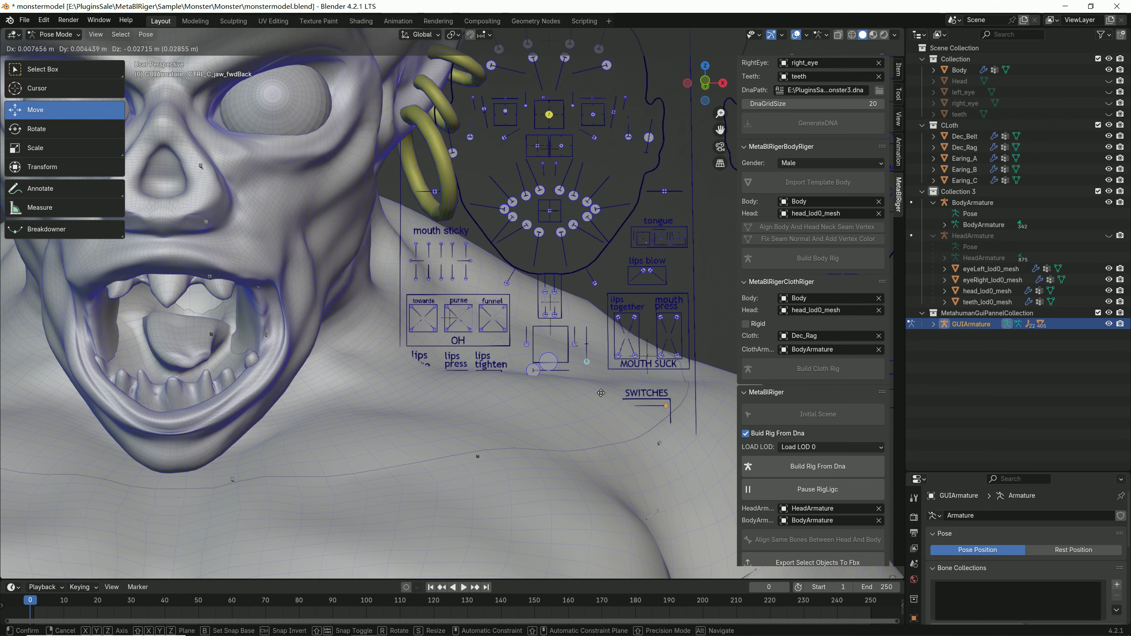
pyautogui.scroll(-3, 448, 347)
pyautogui.scroll(2, 528, 347)
pyautogui.moveTo(553, 338); pyautogui.dragTo(562, 286, button='right')
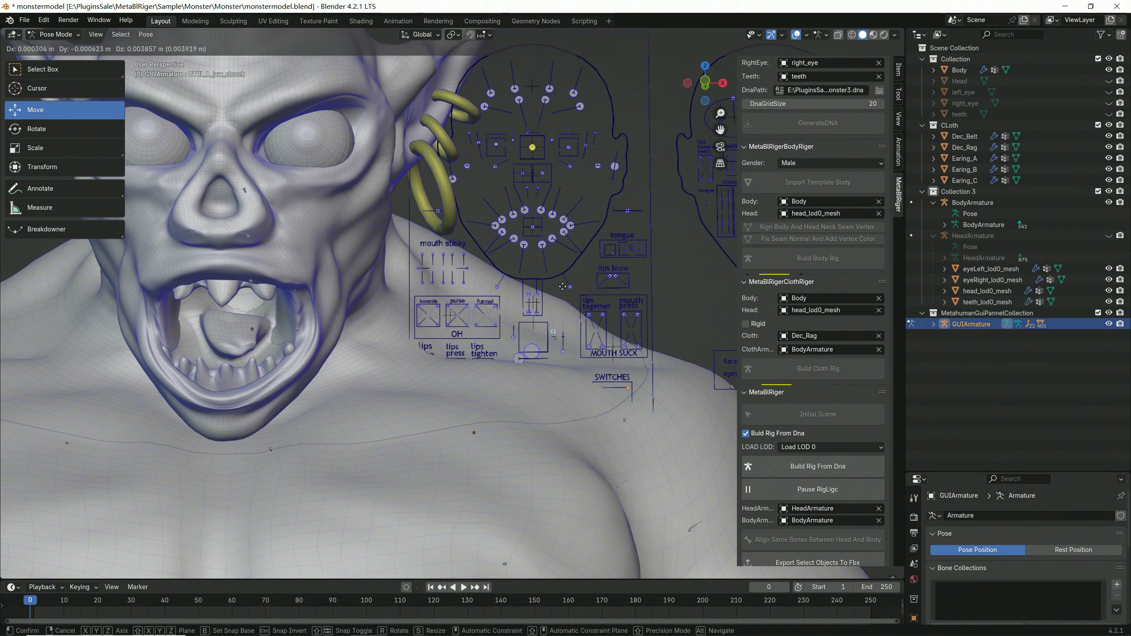
pyautogui.moveTo(568, 264); pyautogui.dragTo(592, 366)
pyautogui.moveTo(592, 366); pyautogui.dragTo(515, 316, button='right')
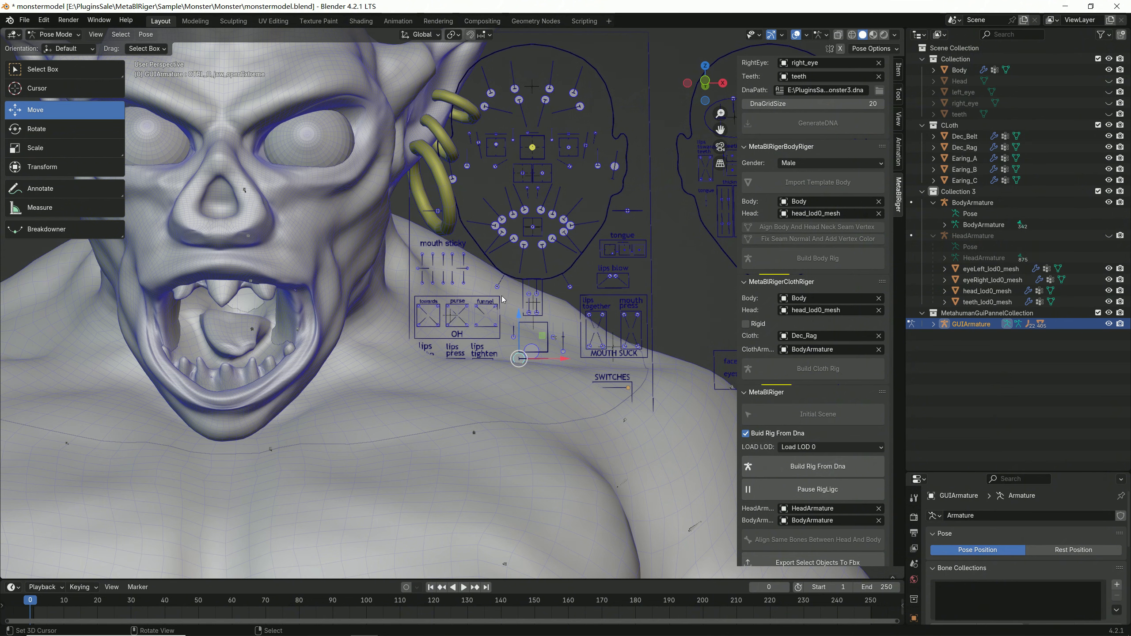
pyautogui.hotkey('alt', 'g')
# Try moving the mouth funnel and mouth sticky controls to test the lips, cancelling each move.
pyautogui.keyDown('shift'); pyautogui.moveTo(481, 316); pyautogui.dragTo(535, 306, button='middle'); pyautogui.keyUp('shift')
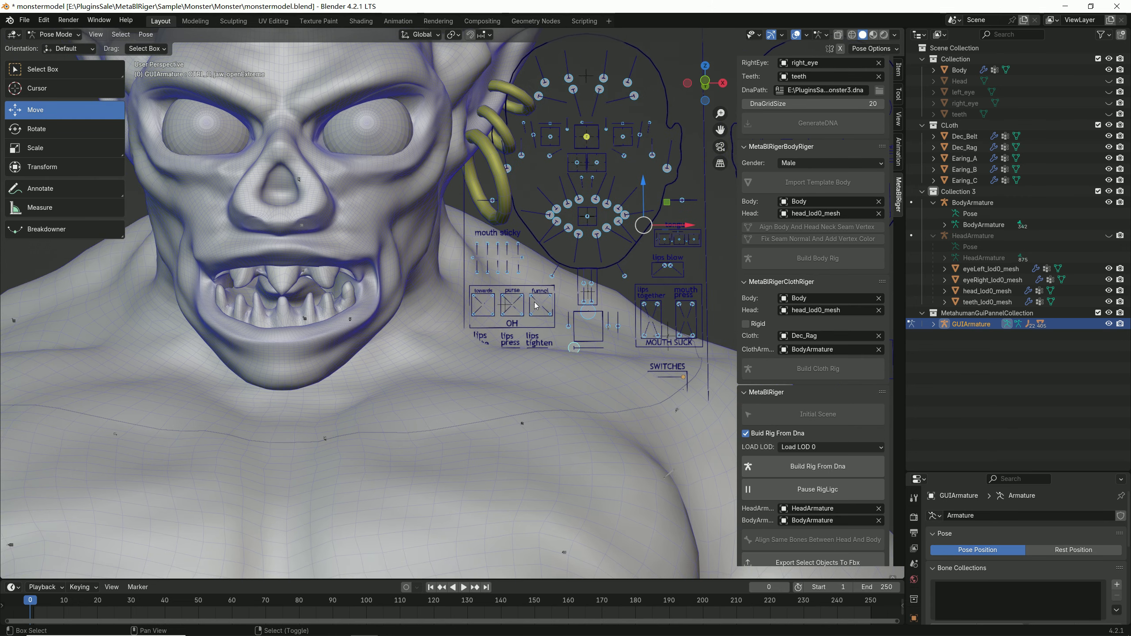
pyautogui.press('g')
pyautogui.rightClick(500, 254)
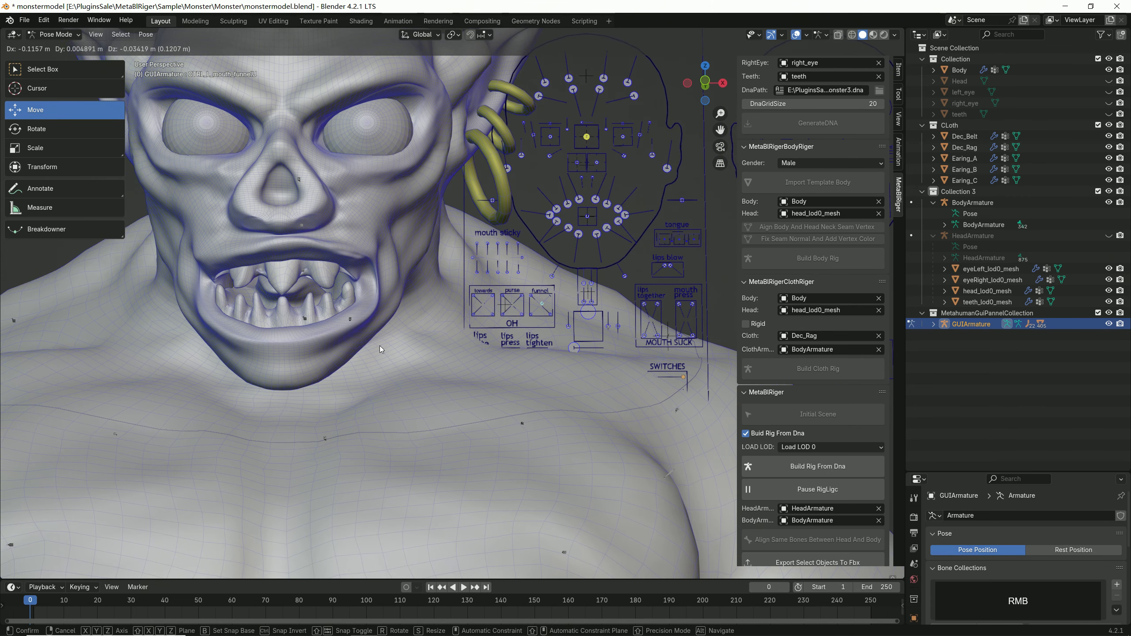
pyautogui.moveTo(523, 260); pyautogui.dragTo(466, 258)
pyautogui.rightClick(383, 290)
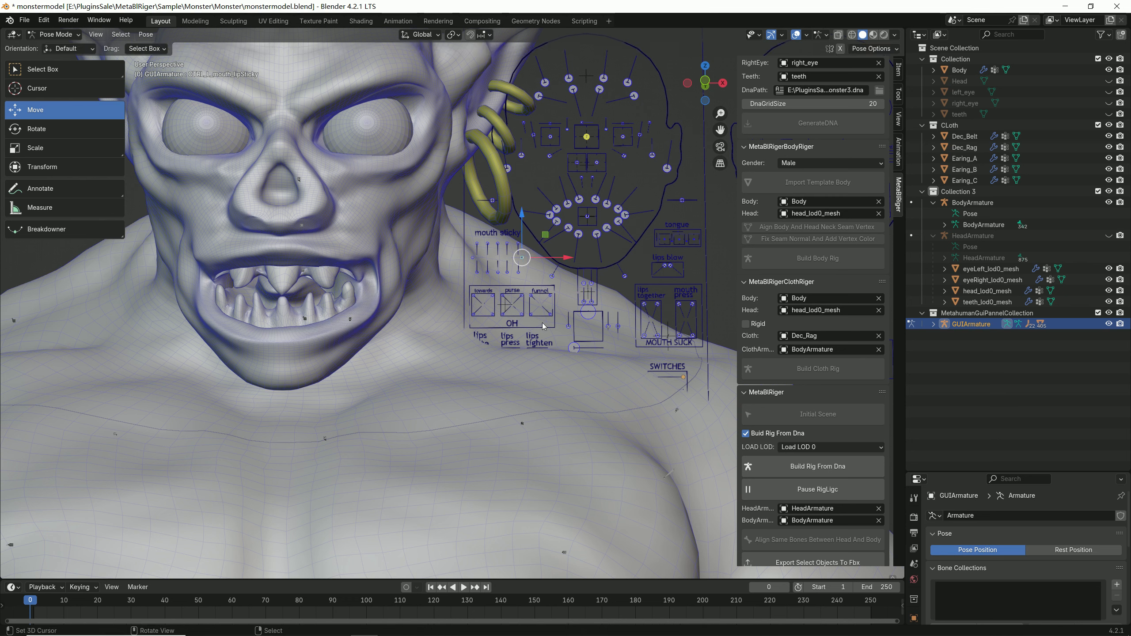
# Try moving further mouth and cheek-raise controls on the face panel, then cancel or undo the moves.
pyautogui.rightClick(504, 315)
pyautogui.press('g')
pyautogui.rightClick(582, 296)
pyautogui.moveTo(550, 296)
pyautogui.mouseDown(button='right')
pyautogui.moveTo(524, 317)
pyautogui.moveTo(568, 292)
pyautogui.mouseUp(button='right')
pyautogui.hotkey('ctrl', 'z')
pyautogui.moveTo(543, 269)
pyautogui.mouseDown()
pyautogui.moveTo(537, 334)
pyautogui.moveTo(541, 253)
pyautogui.mouseUp()
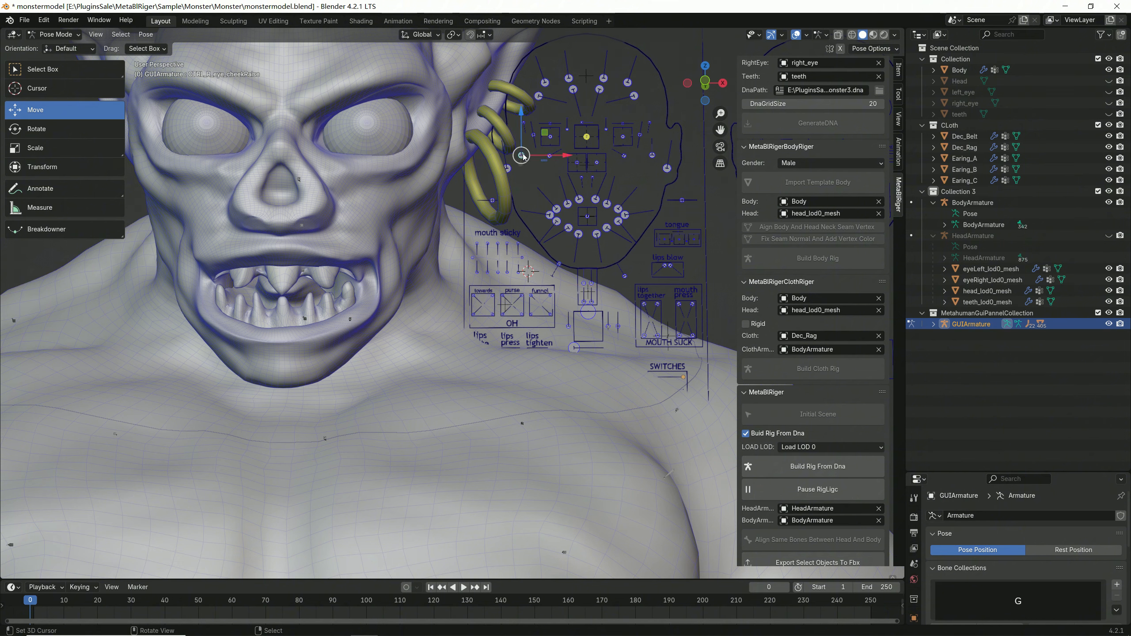
# Return GUIArmature from Pose Mode to Object Mode and bring the whole character into view.
pyautogui.click(54, 35)
pyautogui.click(71, 54)
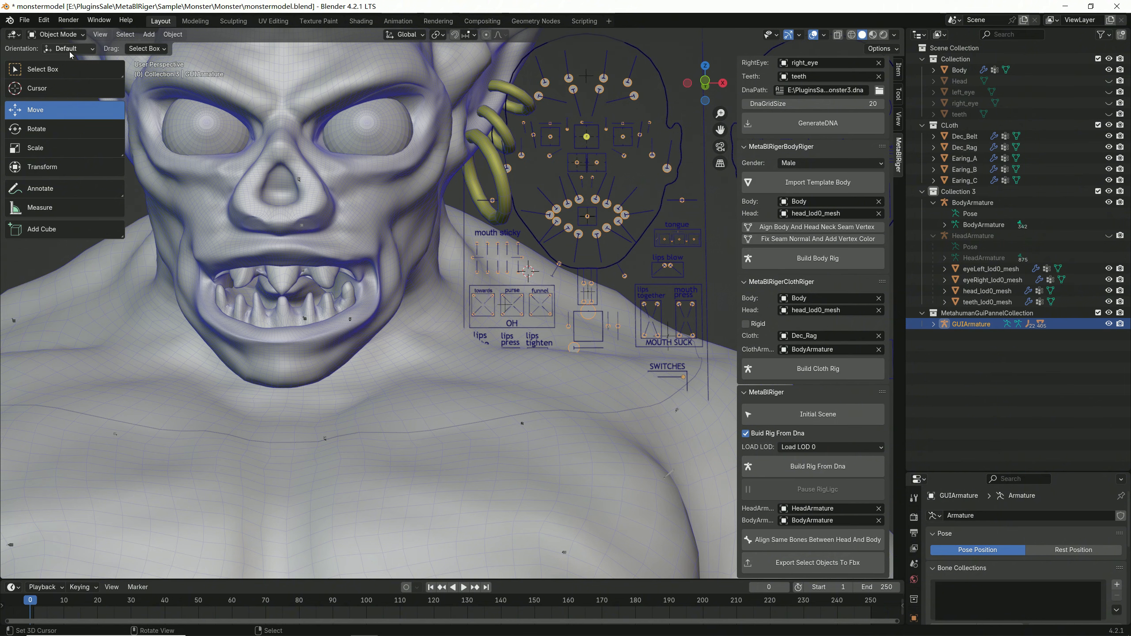
pyautogui.scroll(-6, 357, 246)
pyautogui.keyDown('shift'); pyautogui.moveTo(356, 245); pyautogui.dragTo(351, 221, button='middle'); pyautogui.keyUp('shift')
pyautogui.scroll(-2, 365, 312)
pyautogui.keyDown('shift'); pyautogui.moveTo(367, 365); pyautogui.dragTo(373, 243, button='middle'); pyautogui.keyUp('shift')
pyautogui.scroll(-2, 373, 250)
pyautogui.keyDown('shift'); pyautogui.moveTo(374, 316); pyautogui.dragTo(365, 269, button='middle'); pyautogui.keyUp('shift')
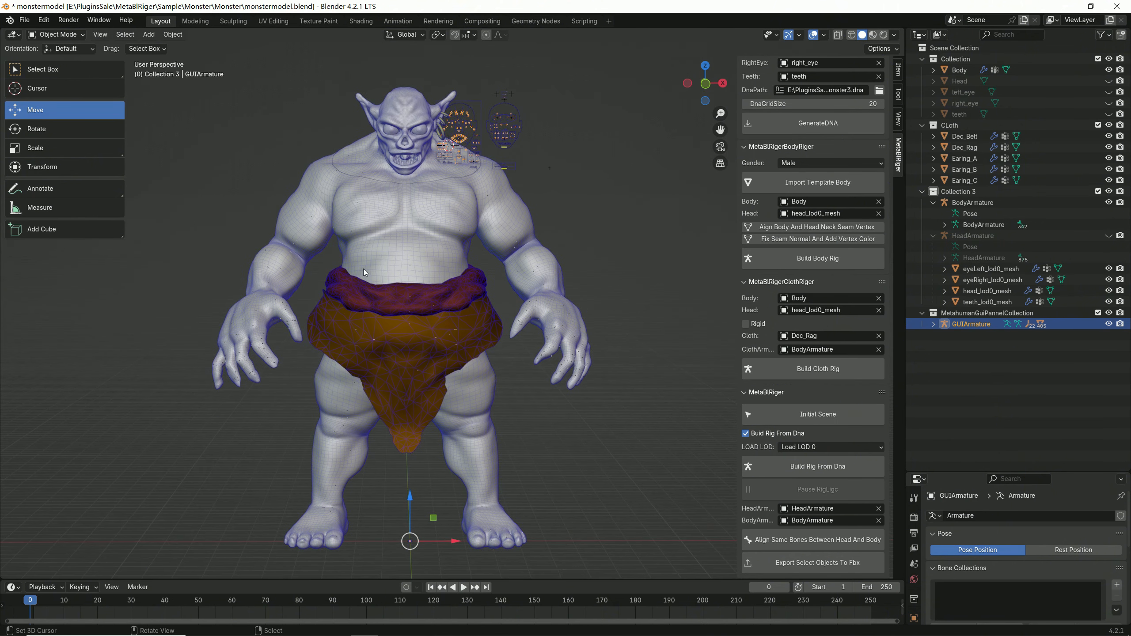